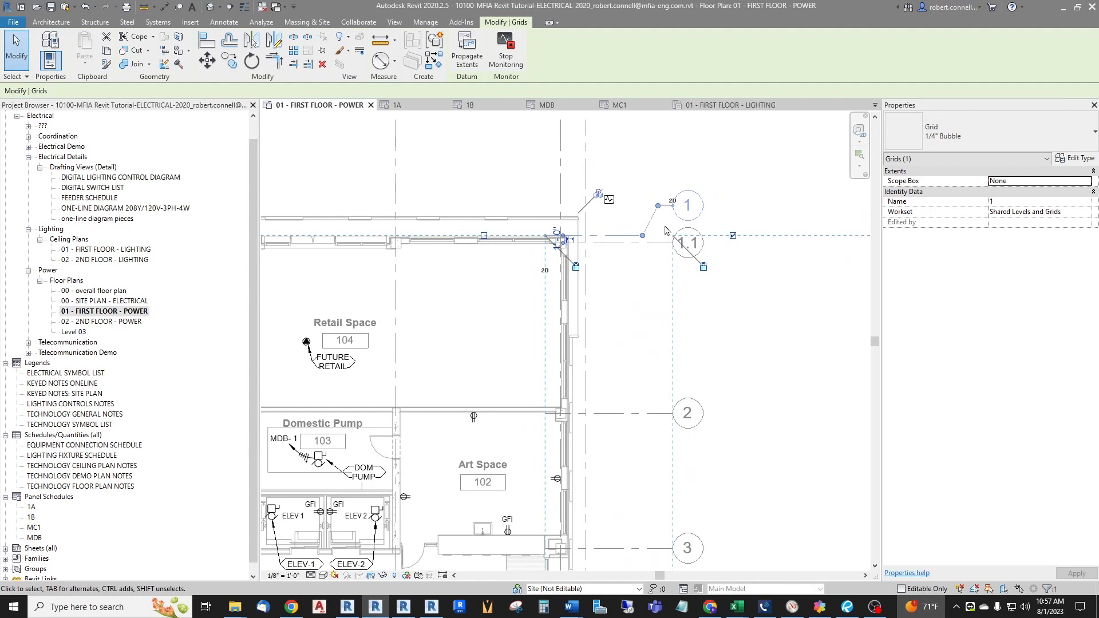
Lower the elbow of grid 1's line so its bubble sits directly above the 1.1 bubble.
scroll(664, 228, "up", 2)
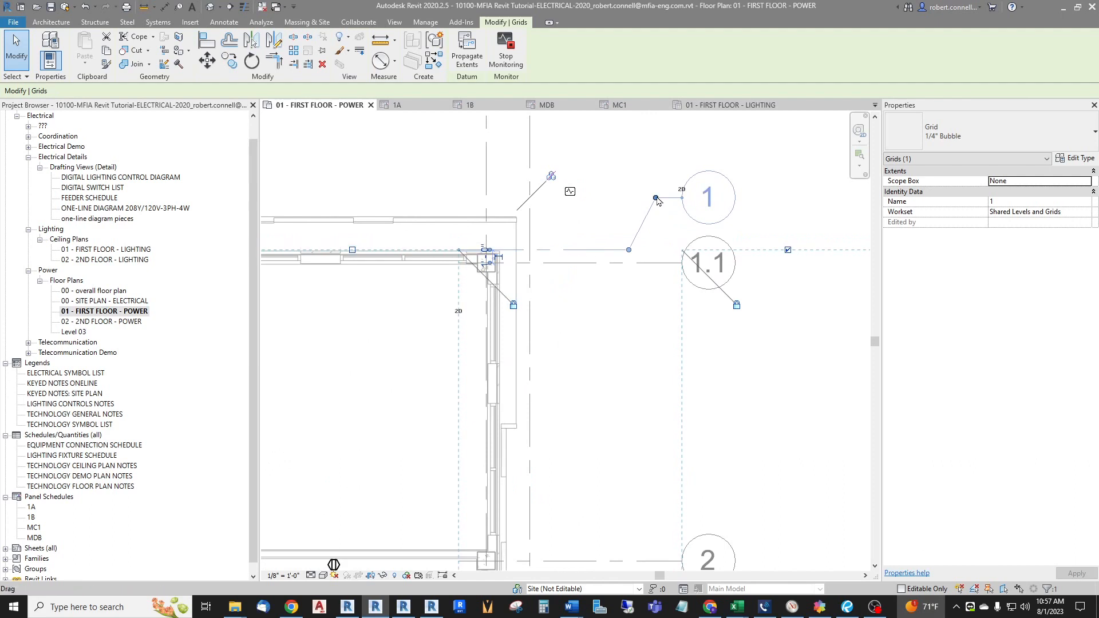
mouse_move(657, 200)
left_mouse_down()
mouse_move(657, 147)
mouse_move(657, 211)
left_mouse_up()
left_click(710, 214)
left_click(693, 228)
left_click(658, 211)
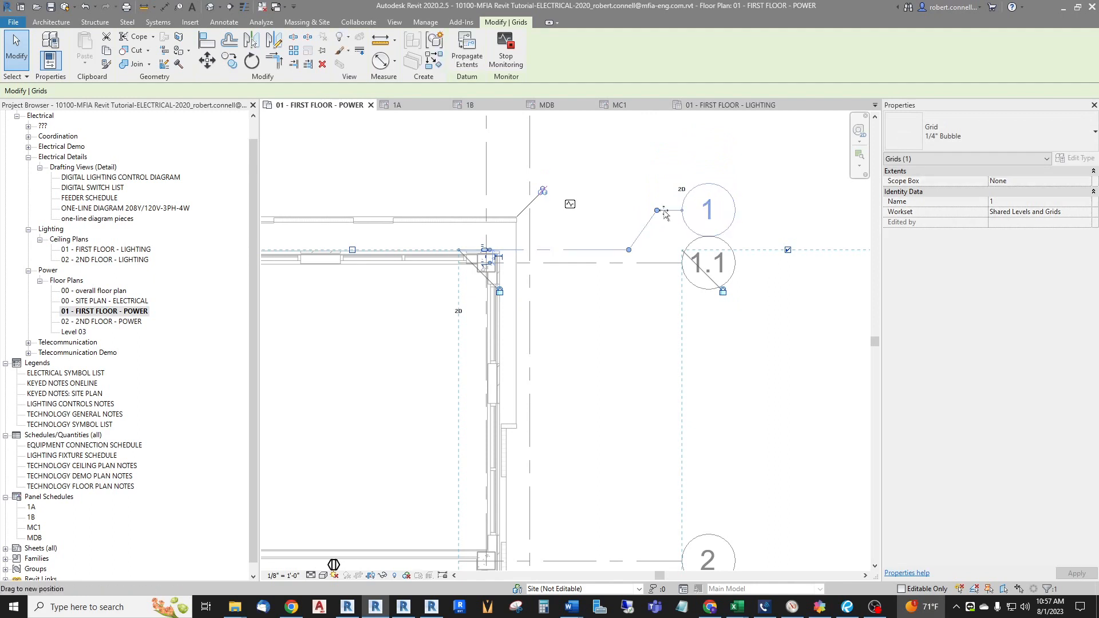
scroll(773, 238, "down", 5)
scroll(744, 227, "up", 5)
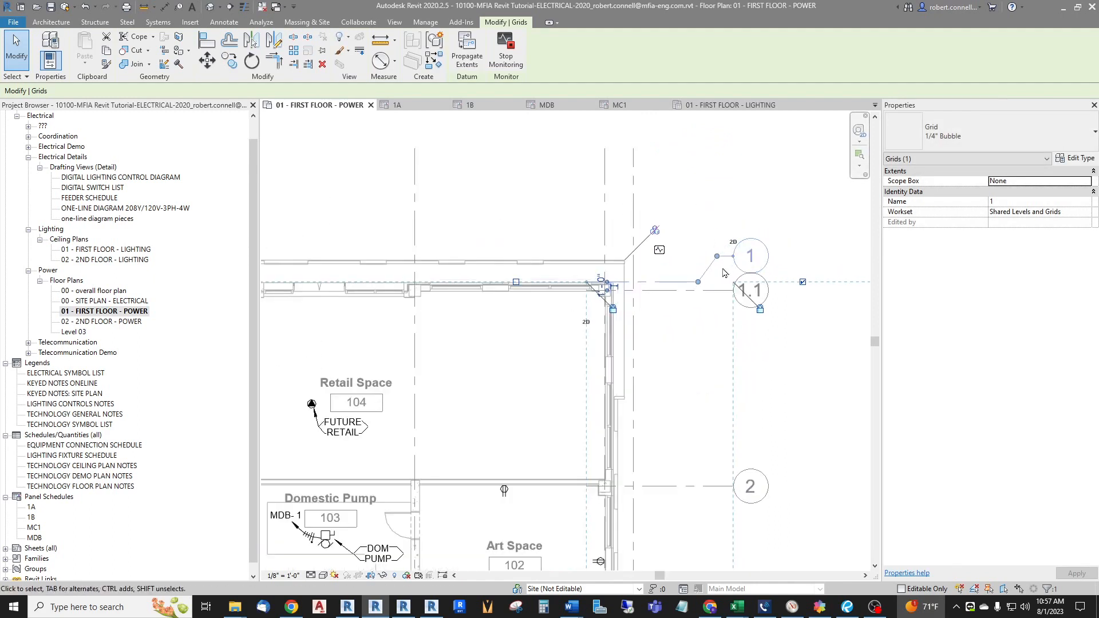
Try the grid types 1/4" Bubble Custom Gap, 1/4" Bubble Gap and WPA - 1/4" Bubble on grid 1.
left_click(957, 140)
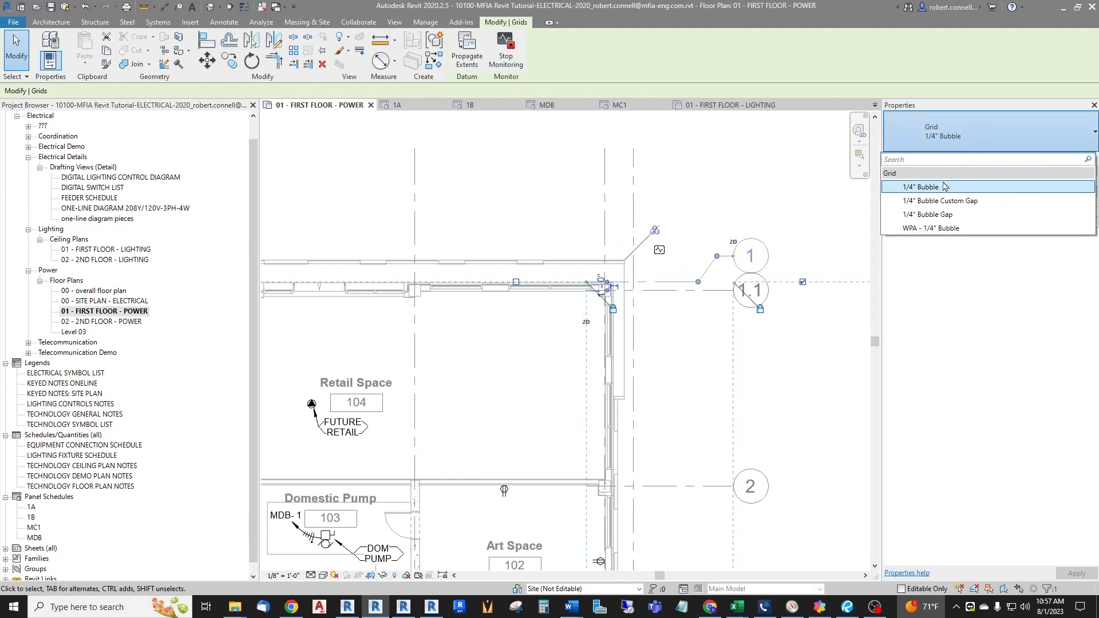
left_click(939, 200)
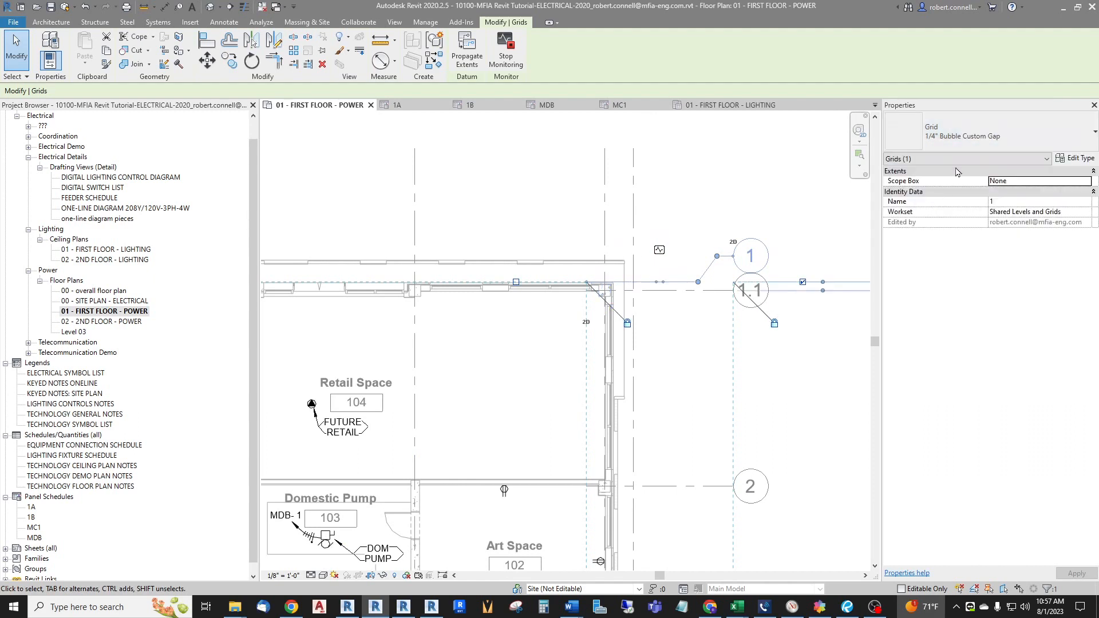
left_click(954, 139)
left_click(933, 221)
left_click(952, 137)
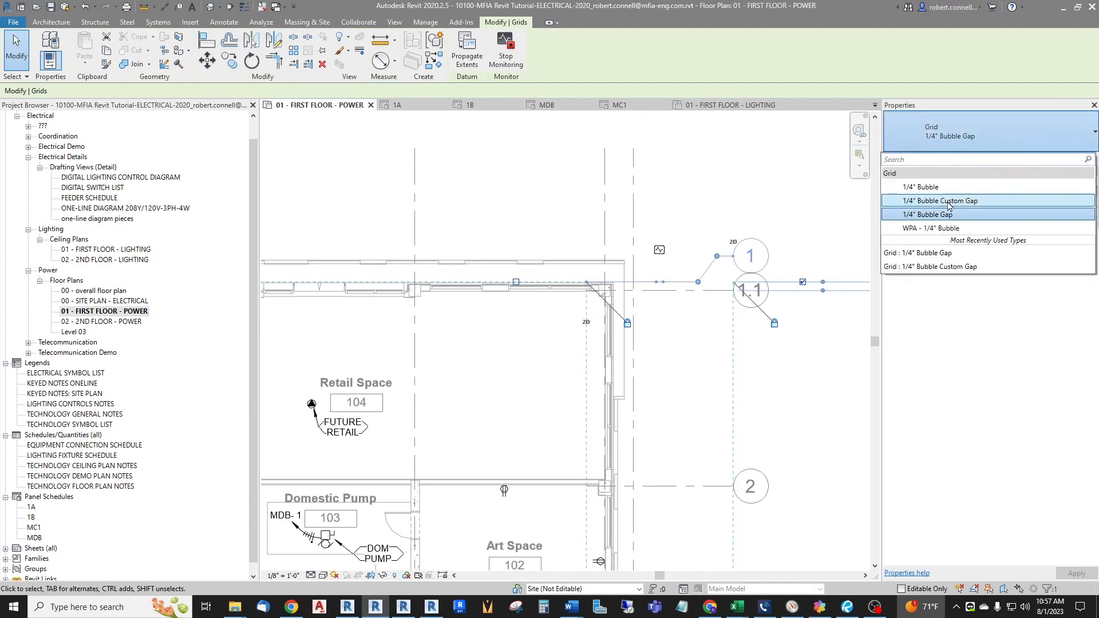
left_click(937, 229)
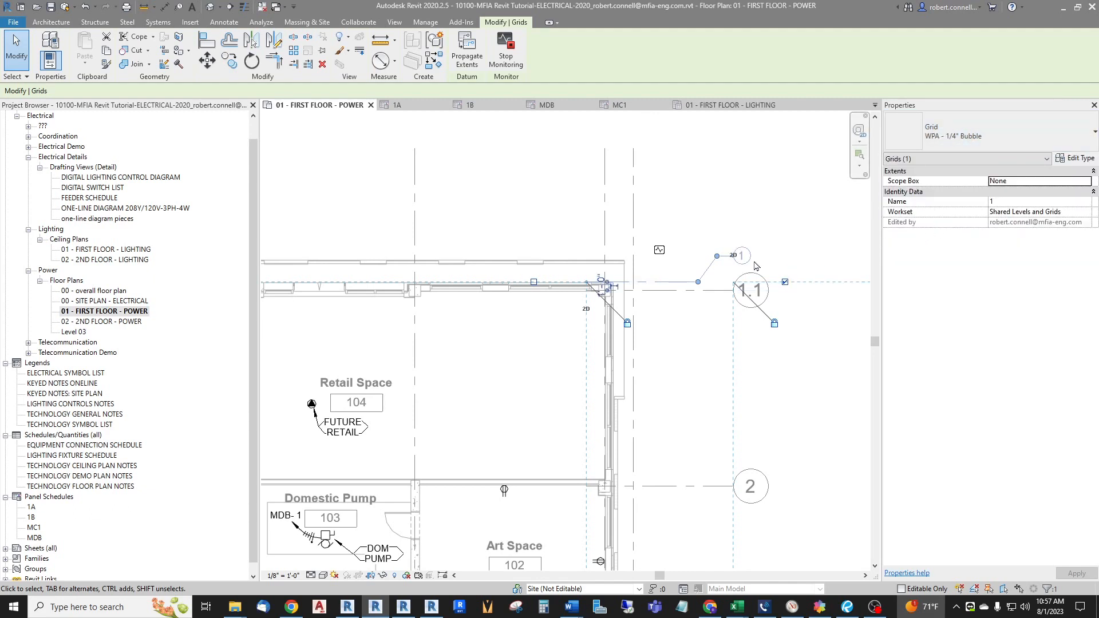
scroll(755, 266, "up", 4)
scroll(755, 266, "down", 2)
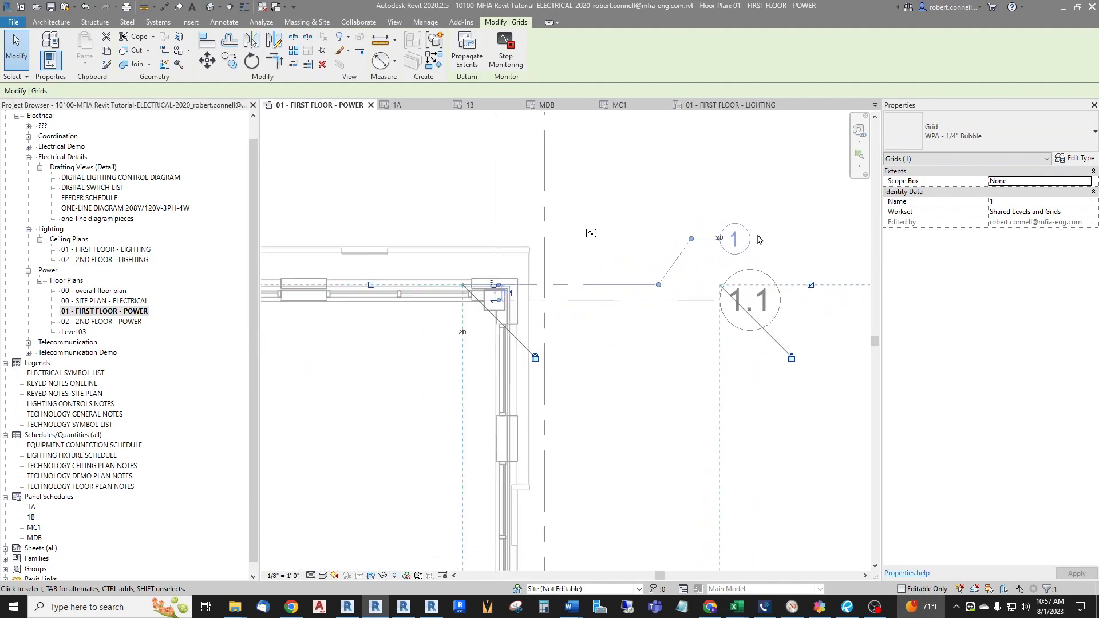
Restore grid 1 to the 1/4" Bubble type and deselect it.
left_click(972, 135)
left_click(942, 184)
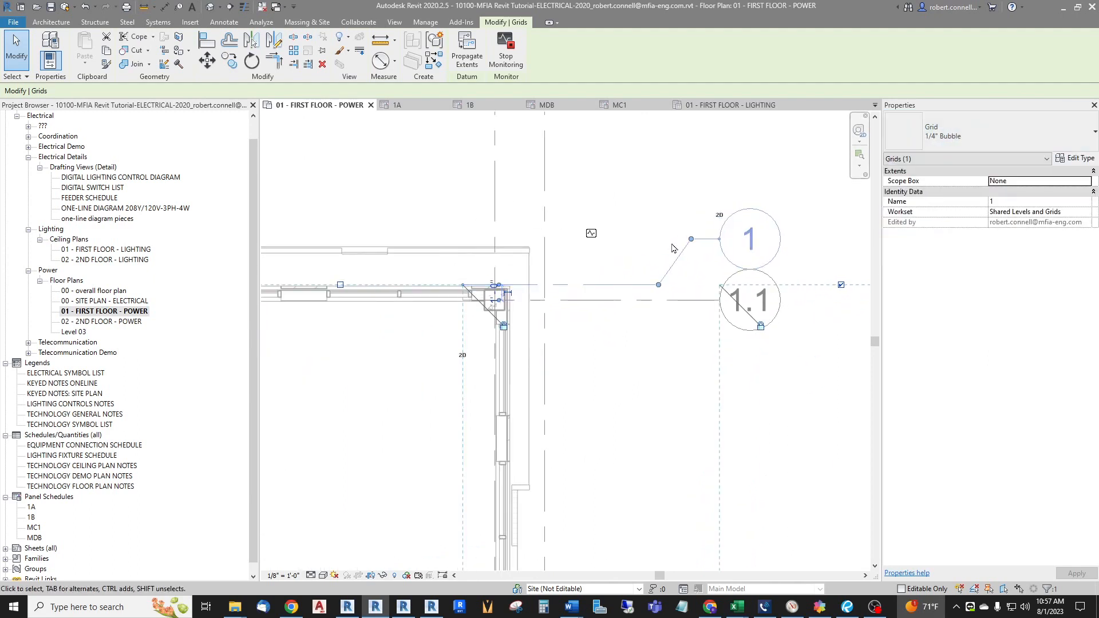
left_click(681, 214)
Shorten the upper ends of the vertical grid lines so they extend less above the building.
scroll(723, 193, "down", 6)
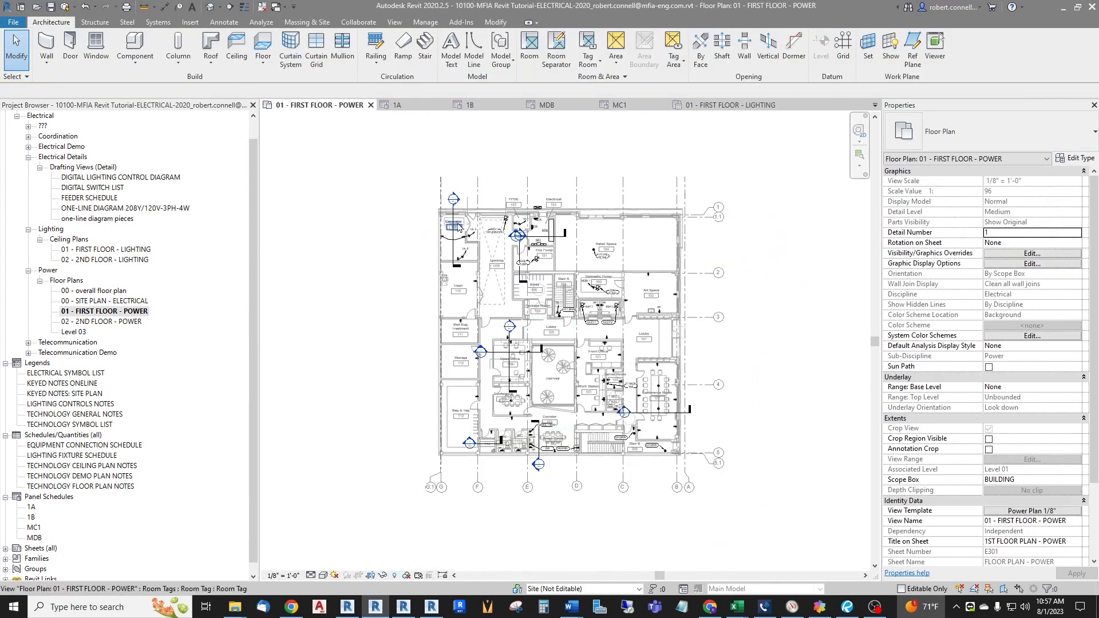
scroll(458, 227, "up", 5)
scroll(440, 175, "down", 3)
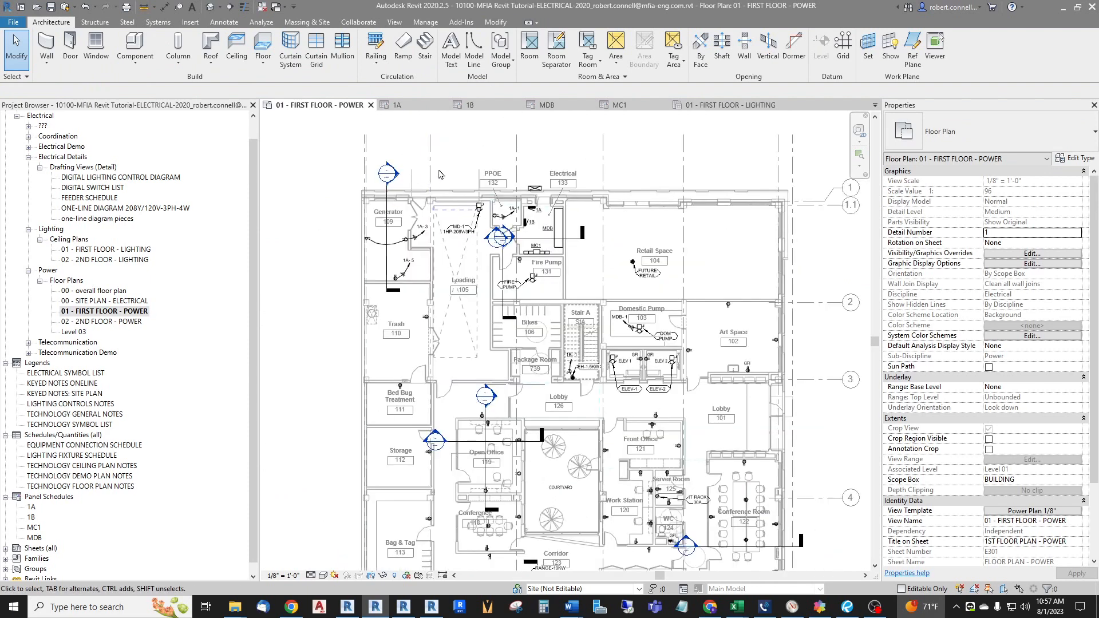
left_click(431, 159)
mouse_move(430, 136)
left_mouse_down()
mouse_move(431, 179)
mouse_move(431, 152)
left_mouse_up()
left_click(443, 165)
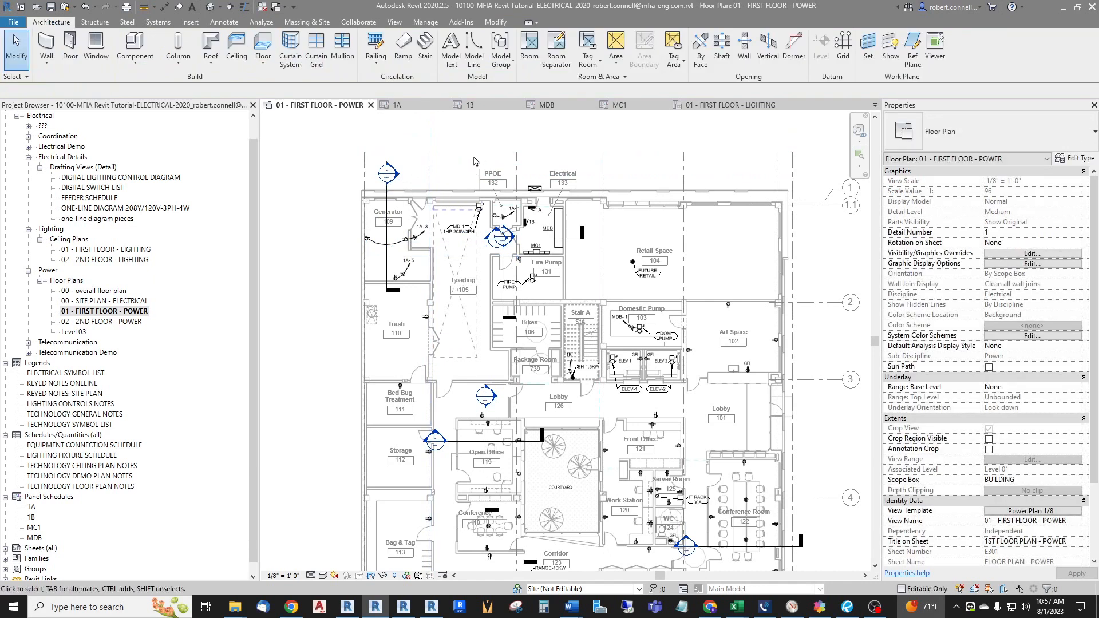
Delete the room tag of Retail Space 104 on the first floor power plan.
scroll(473, 154, "down", 2)
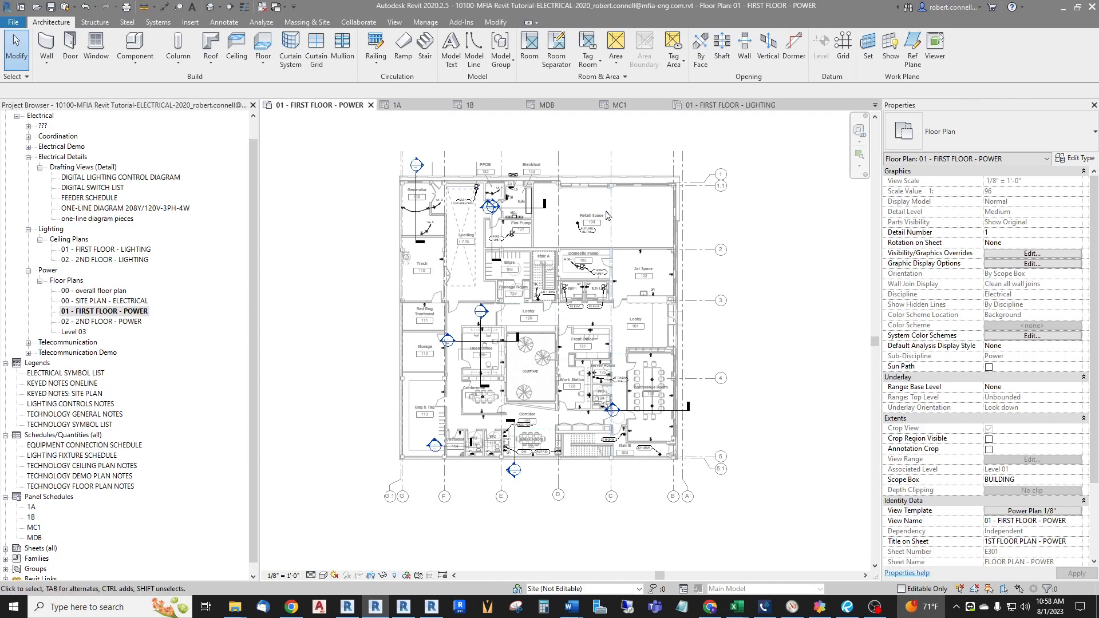
scroll(605, 212, "up", 5)
left_click_drag(568, 234, 581, 219)
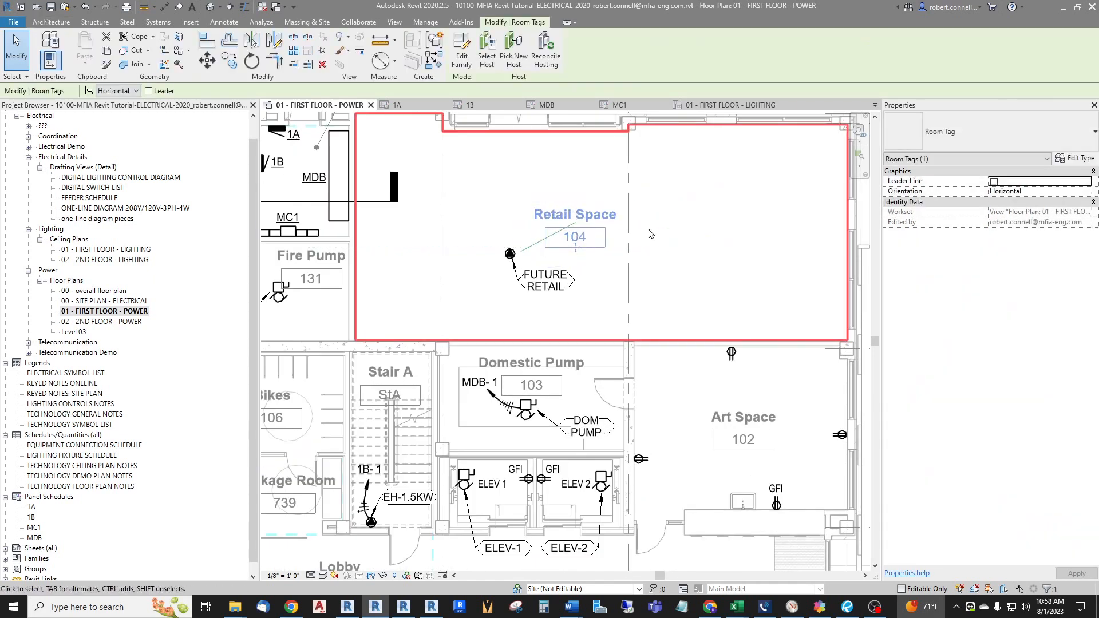
key("Delete")
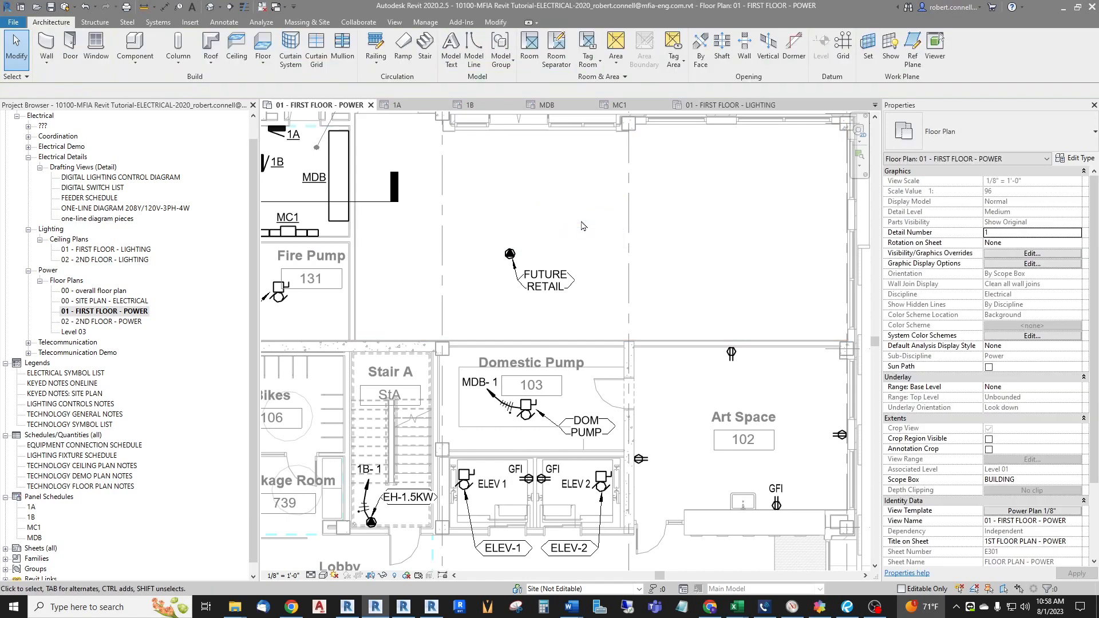
Tag Retail Space 104 again with a room tag just above the FUTURE RETAIL note.
left_click(258, 23)
left_click(223, 23)
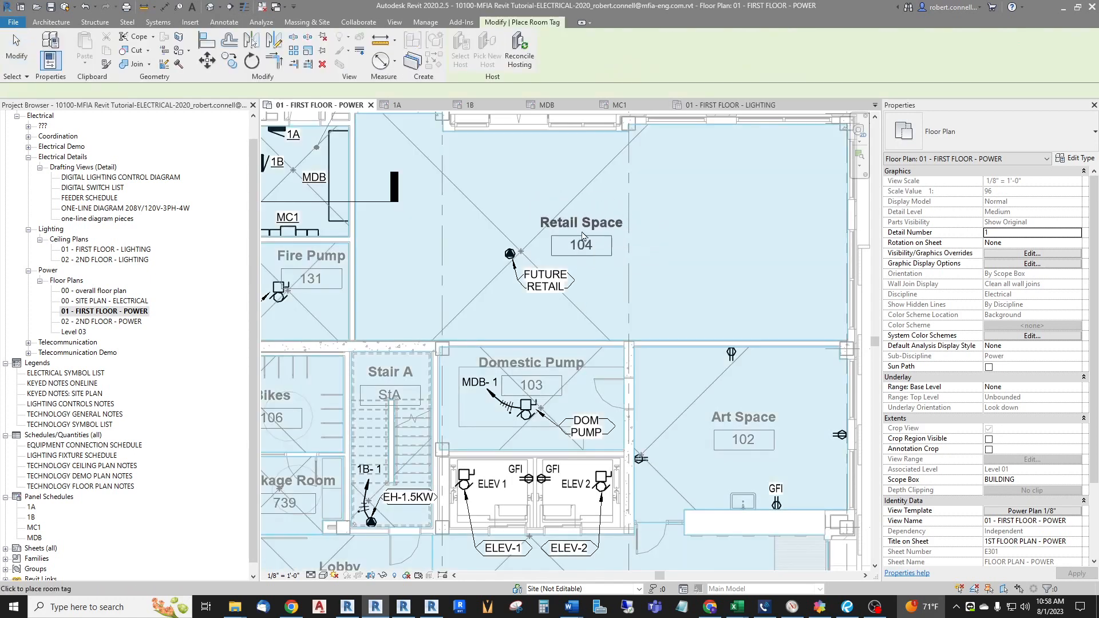
key("Escape")
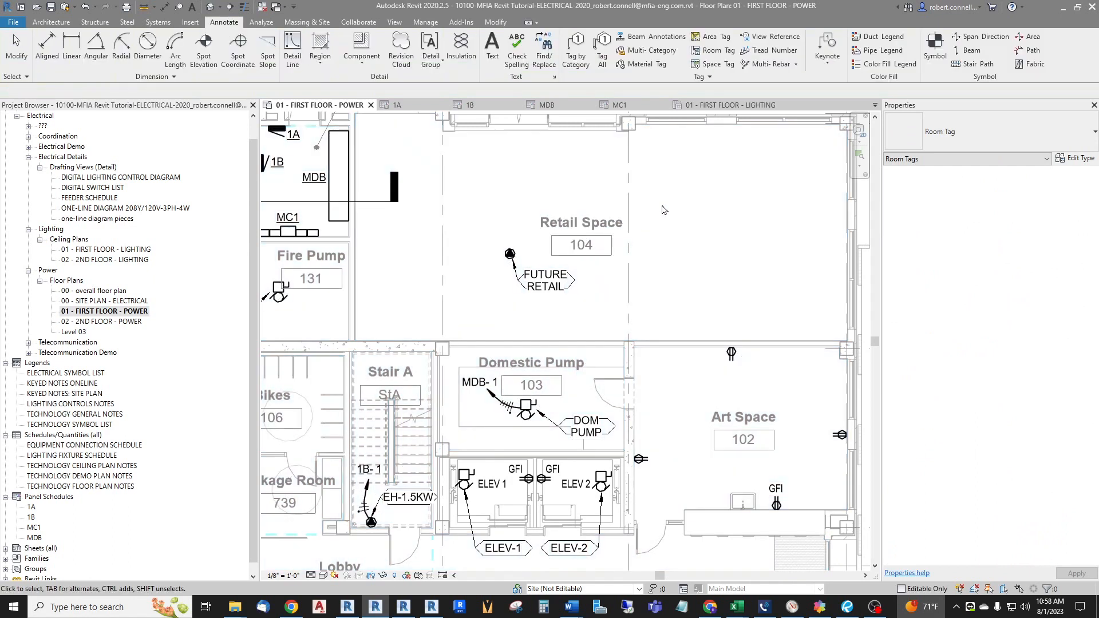
Shift the Art Space 102 room tag slightly to the left within its room.
scroll(646, 192, "down", 4)
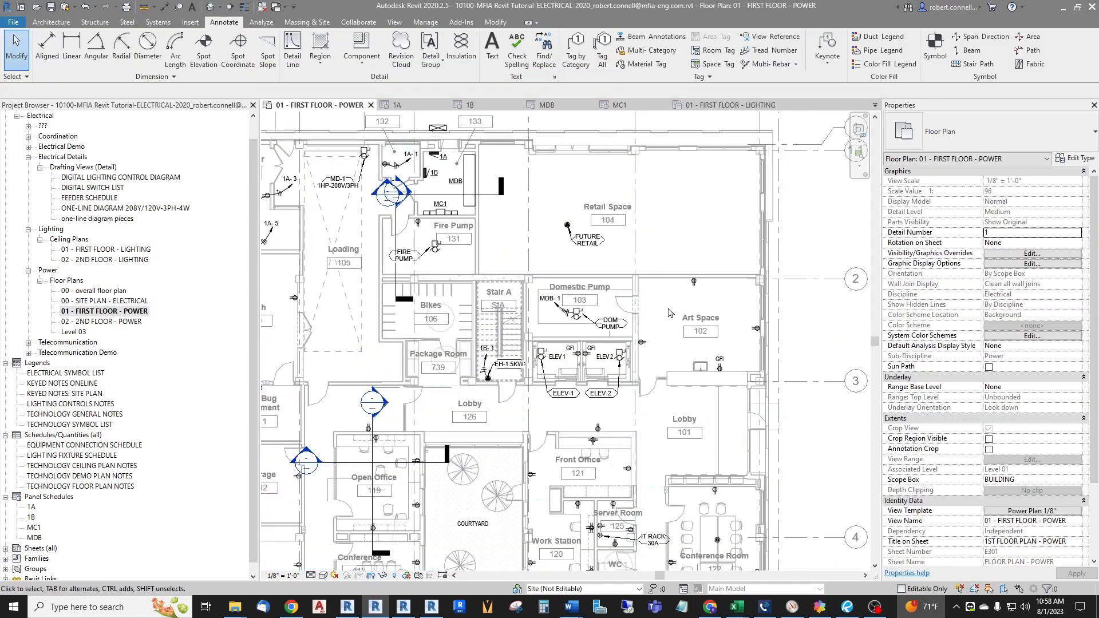
scroll(665, 348, "up", 5)
left_click_drag(746, 273, 716, 273)
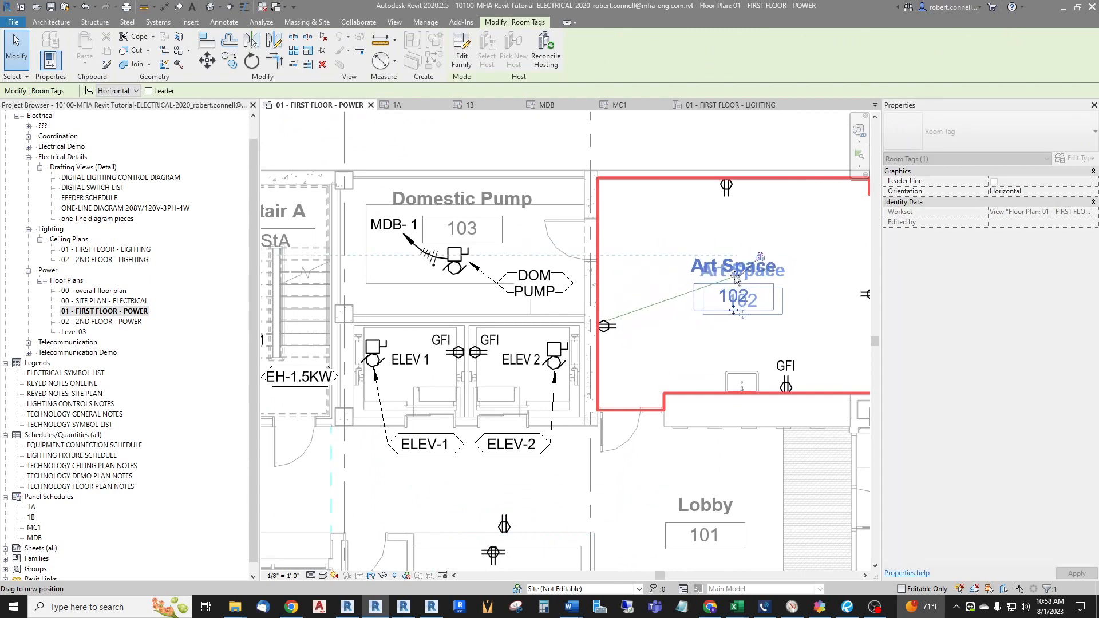
key("Escape")
Examine the Art Space 102 room tag and the room boundary it refers to.
scroll(719, 269, "down", 2)
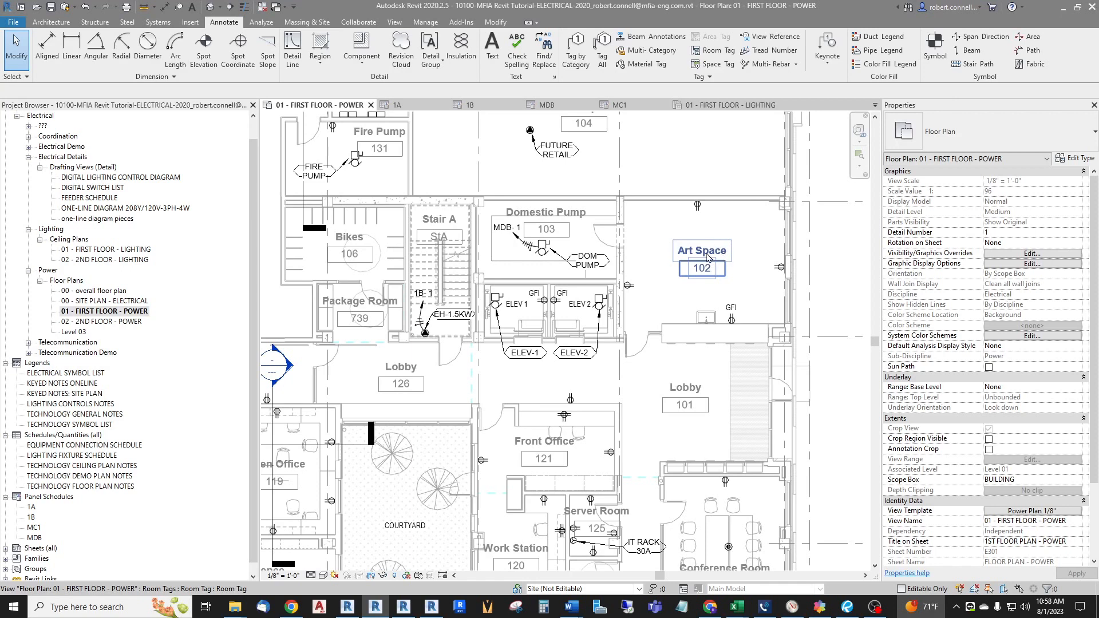
scroll(705, 254, "up", 1)
scroll(699, 257, "down", 3)
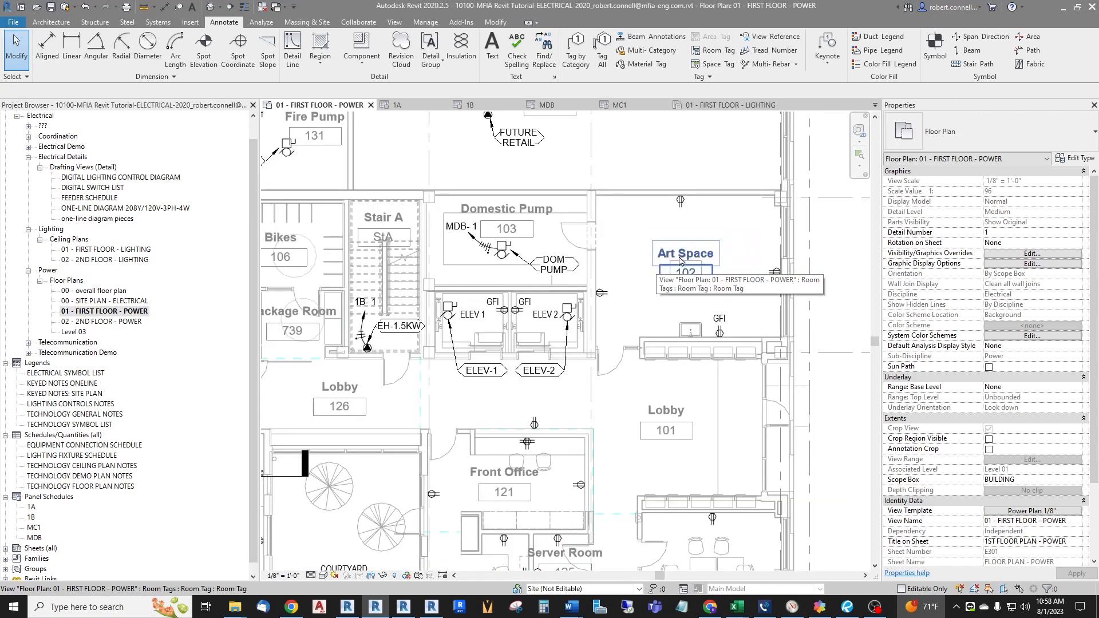
scroll(687, 259, "up", 2)
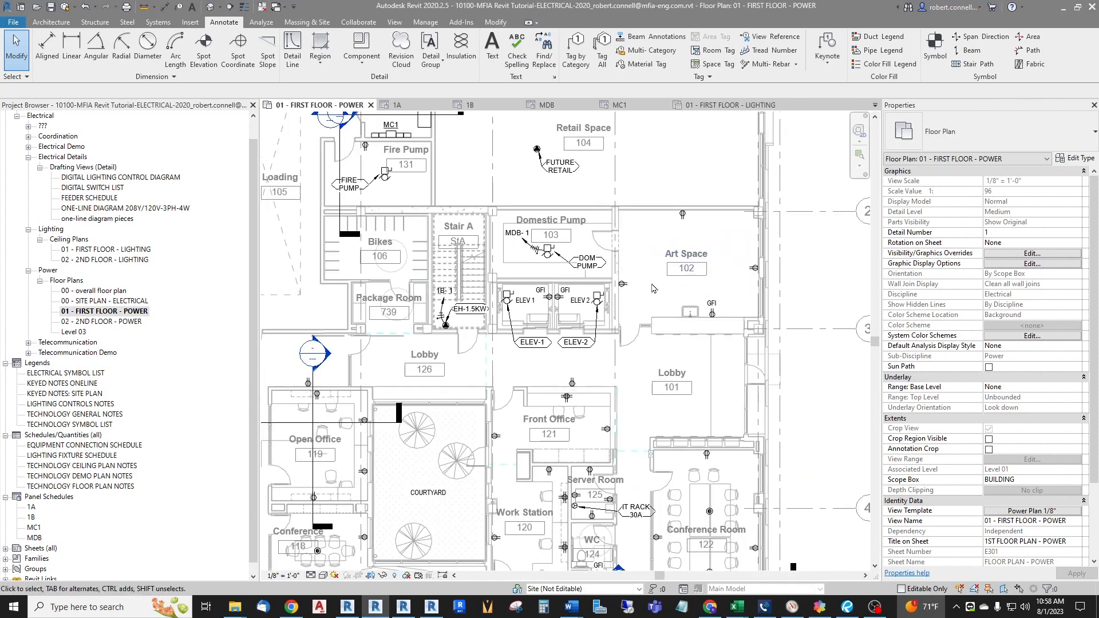
scroll(686, 264, "up", 2)
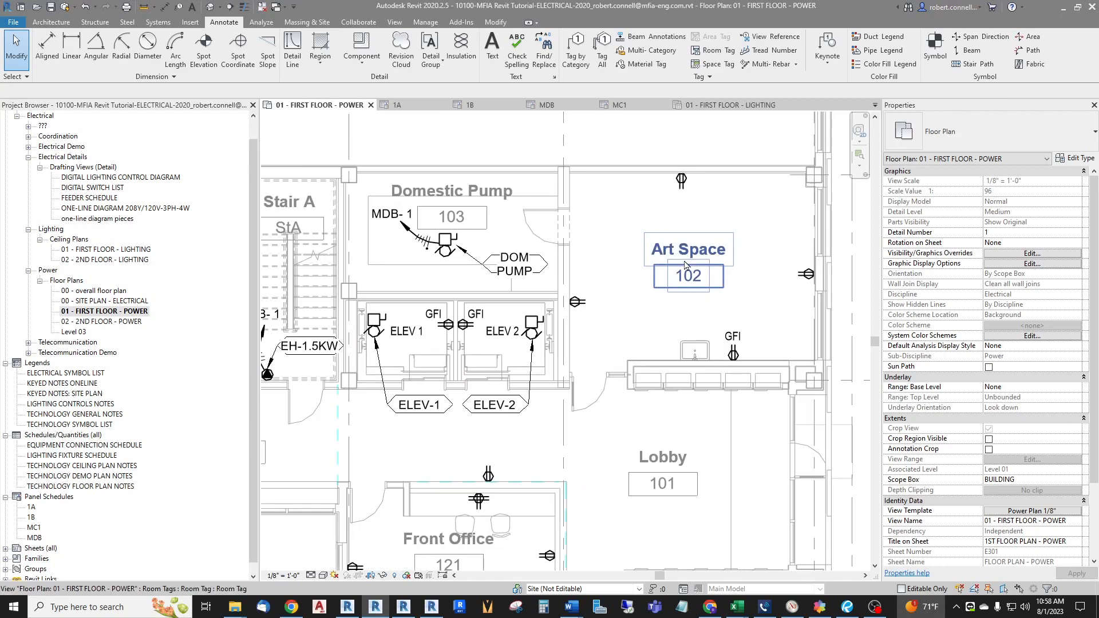
left_click(687, 263)
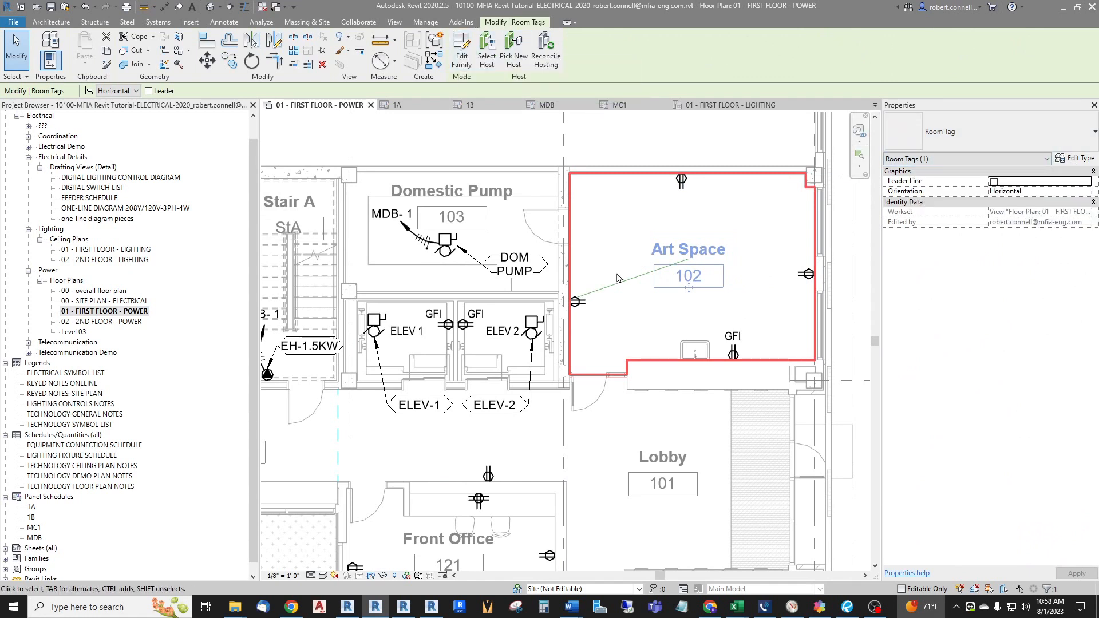
scroll(618, 278, "down", 5)
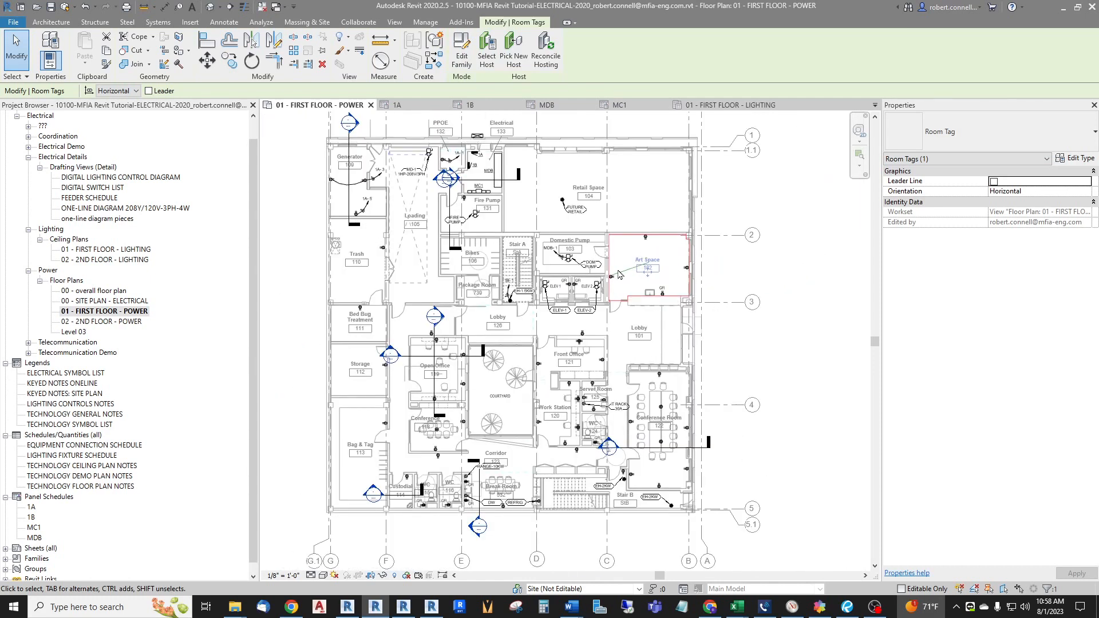
key("Escape")
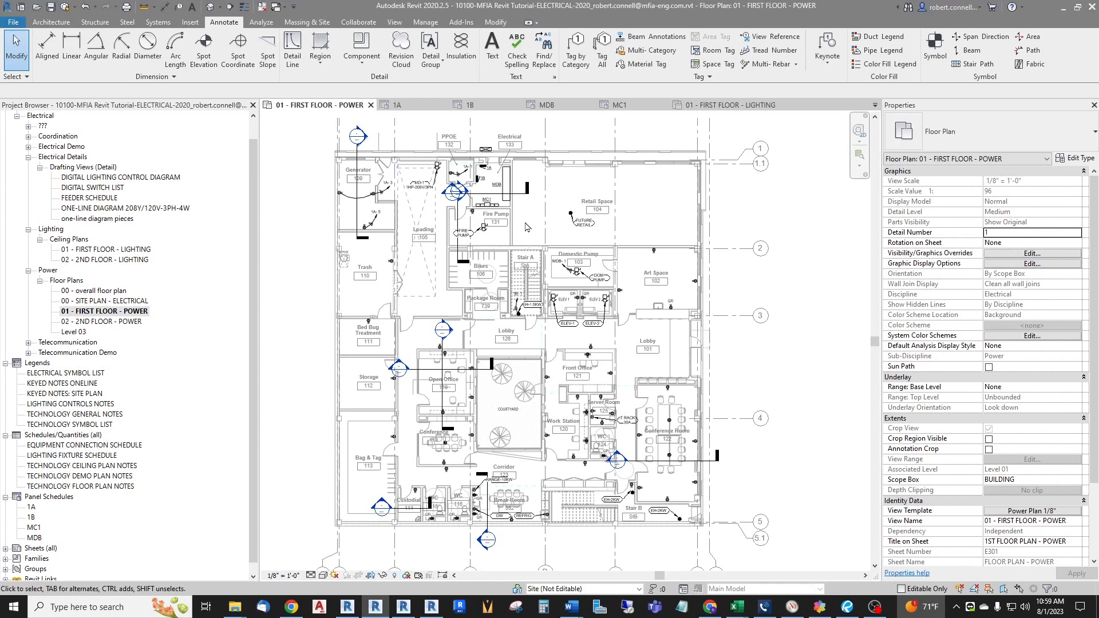
Open panel schedule 1A and the KEYED NOTES: SITE PLAN legend for review.
scroll(66, 231, "down", 1)
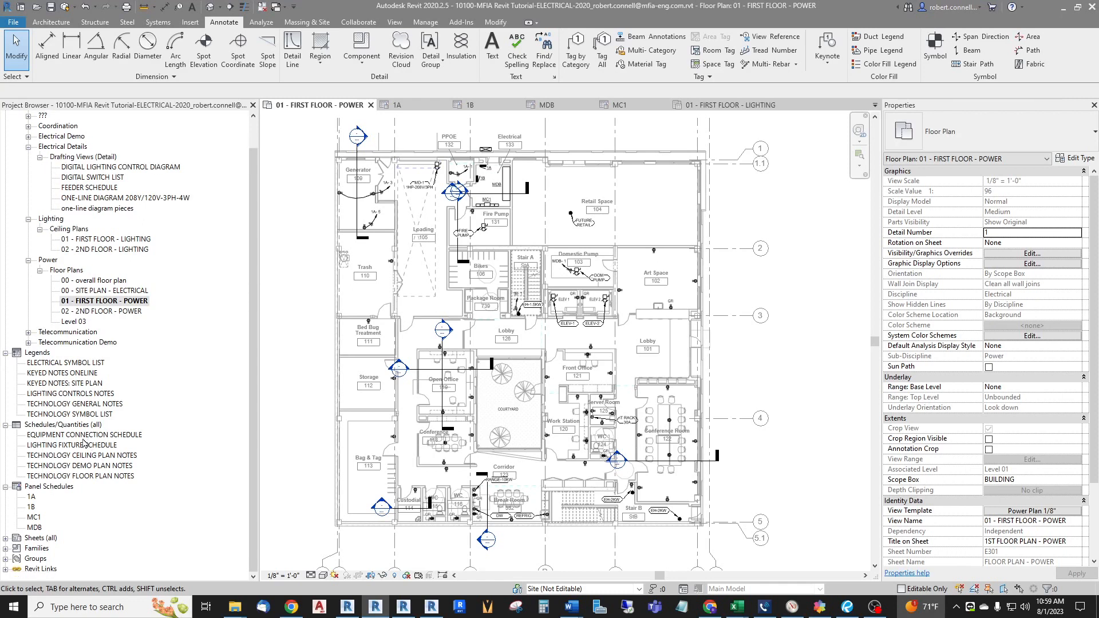
double_click(32, 498)
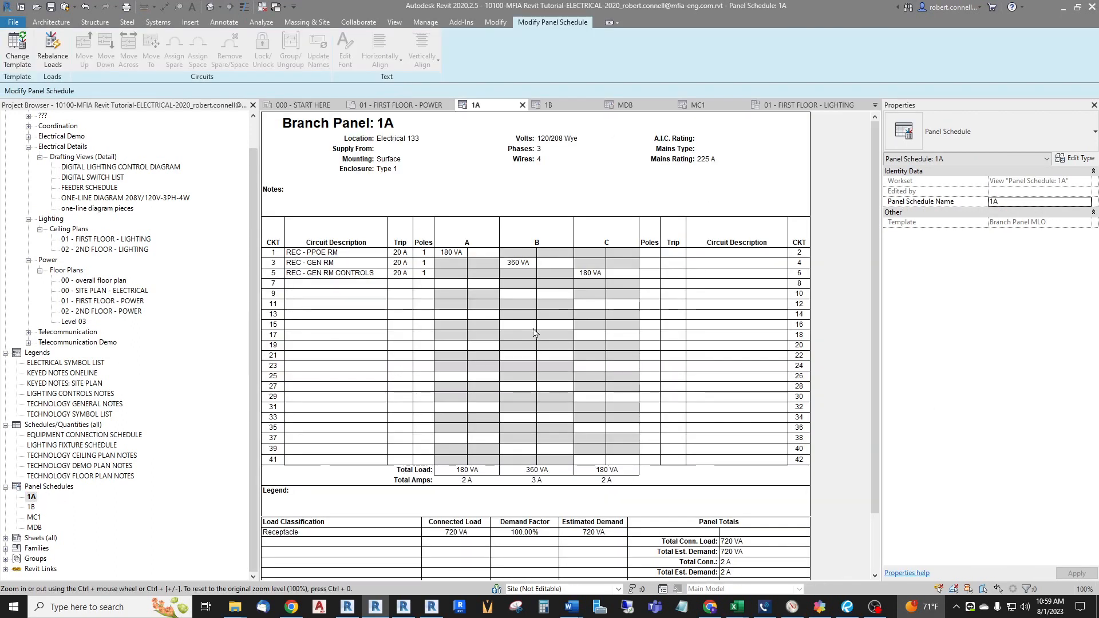
left_click(60, 385)
double_click(61, 385)
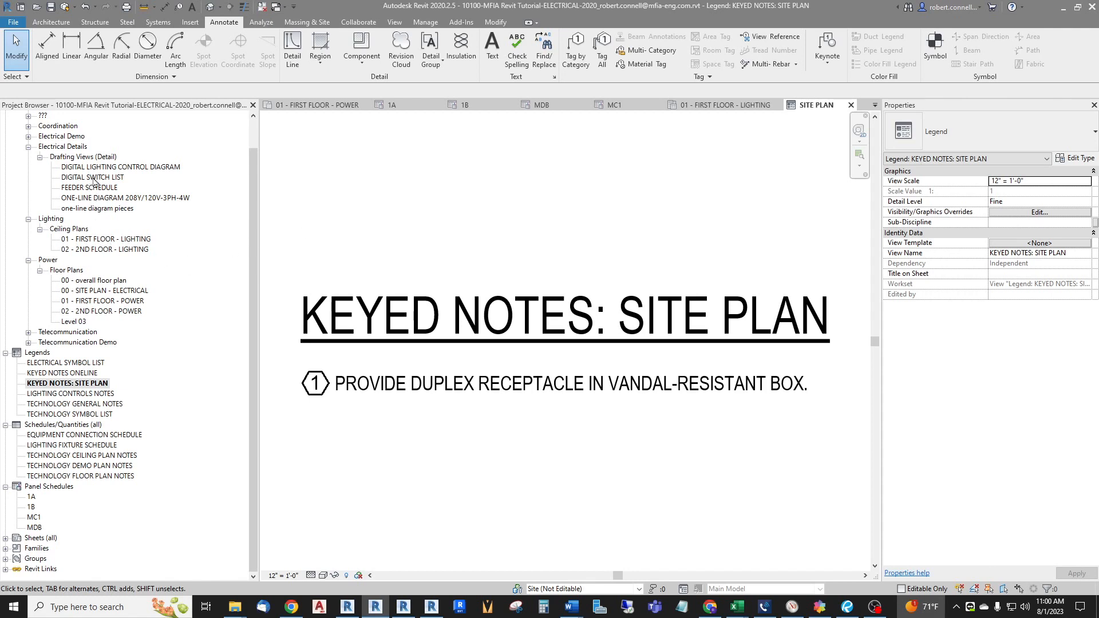
Open the FEEDER SCHEDULE drafting view under Electrical Details.
scroll(181, 315, "up", 1)
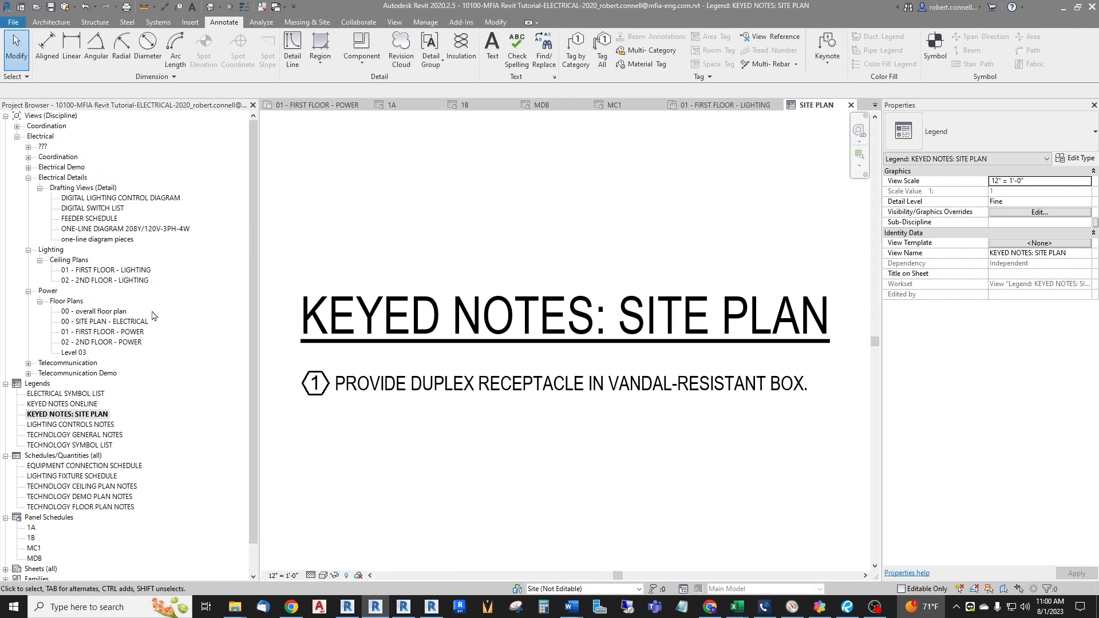
left_click(91, 220)
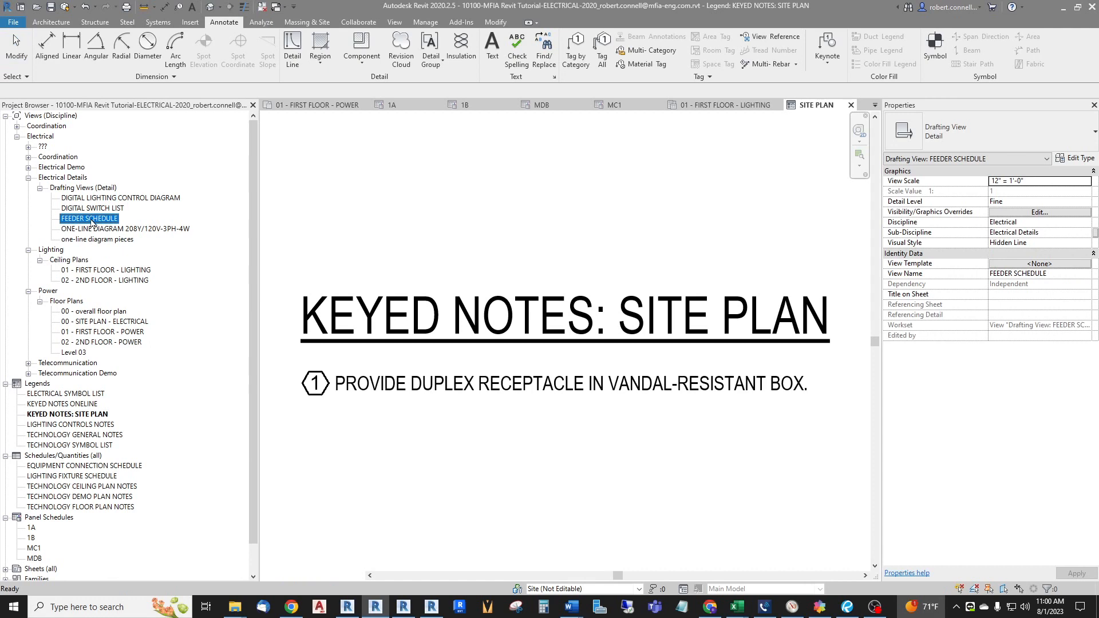
double_click(92, 220)
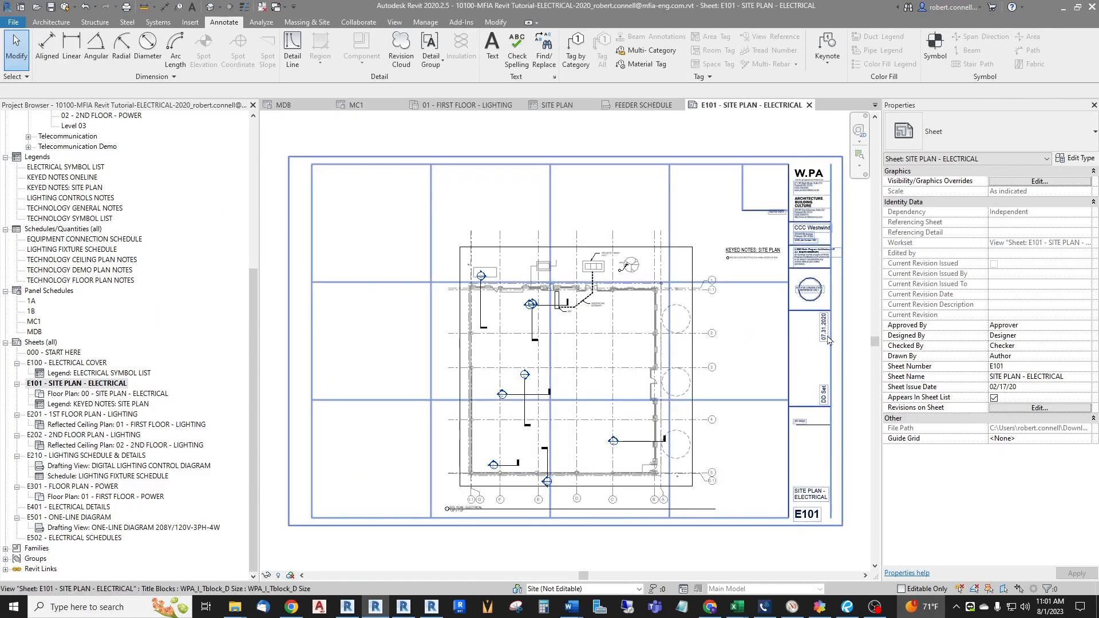
Examine the title block and the site plan layout on sheet E101.
scroll(829, 340, "up", 5)
scroll(764, 322, "down", 3)
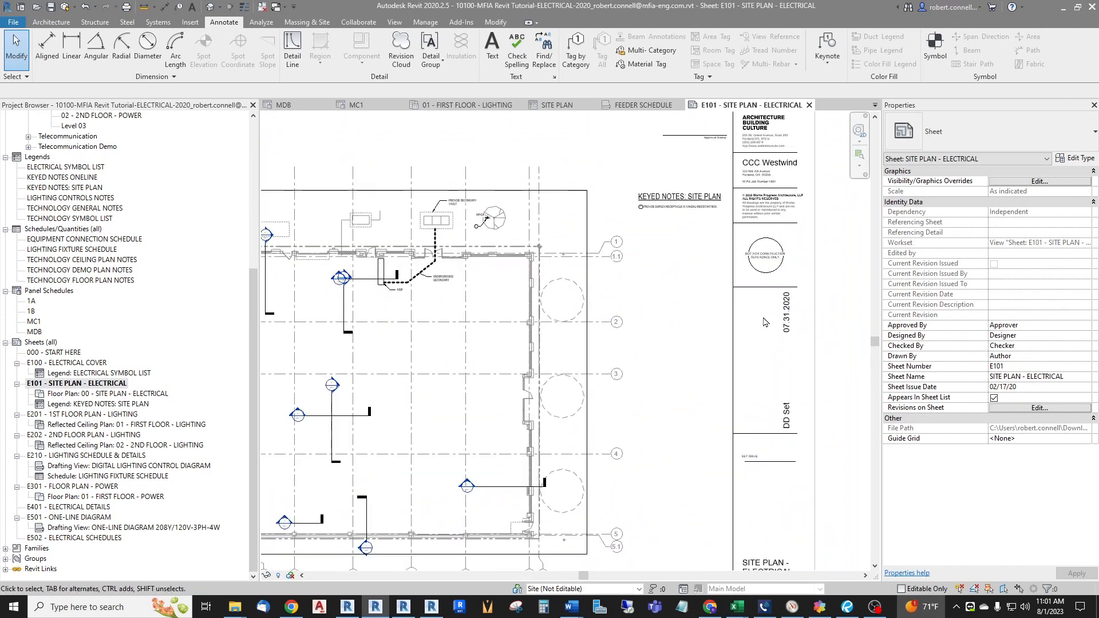
scroll(762, 321, "down", 3)
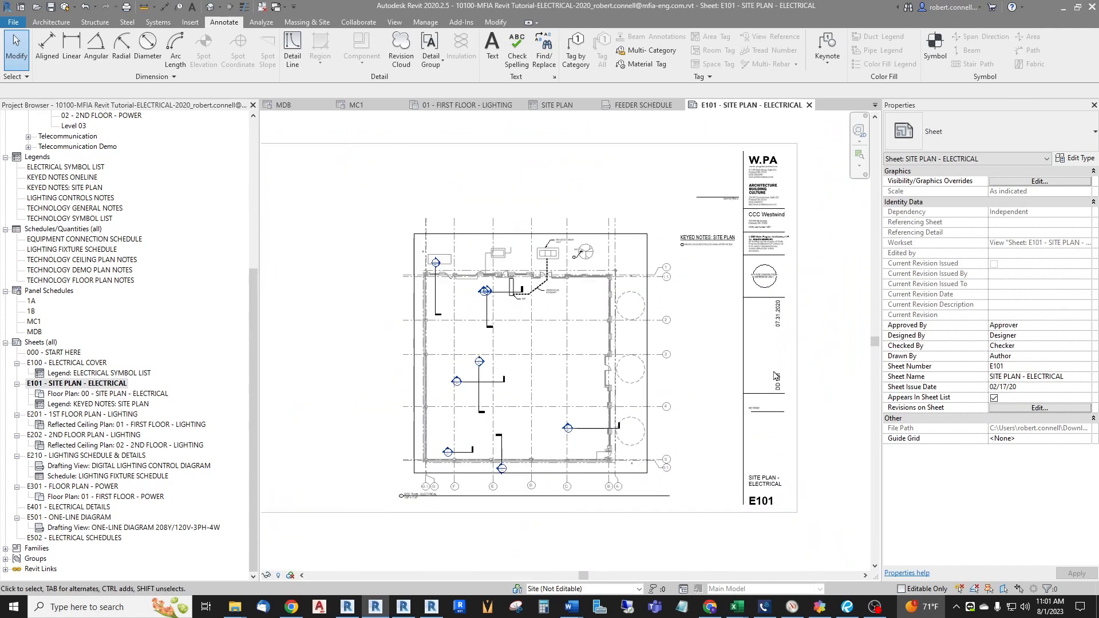
scroll(775, 376, "up", 4)
scroll(751, 201, "down", 3)
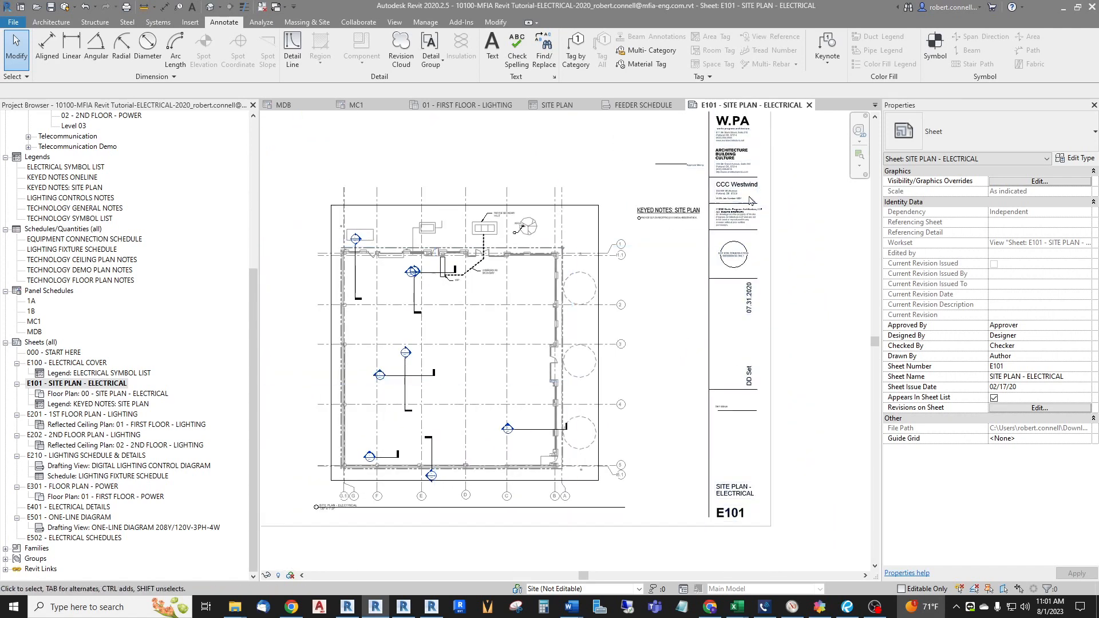
Examine the title block of sheet E101, including its editable sheet name and sheet number.
scroll(751, 201, "up", 4)
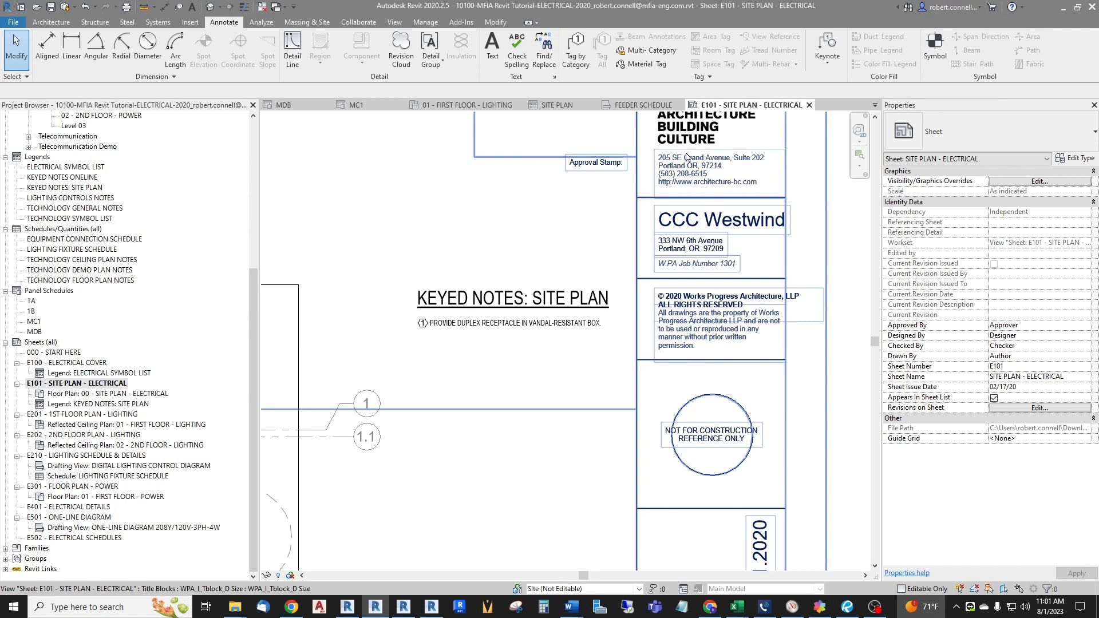
scroll(687, 157, "down", 4)
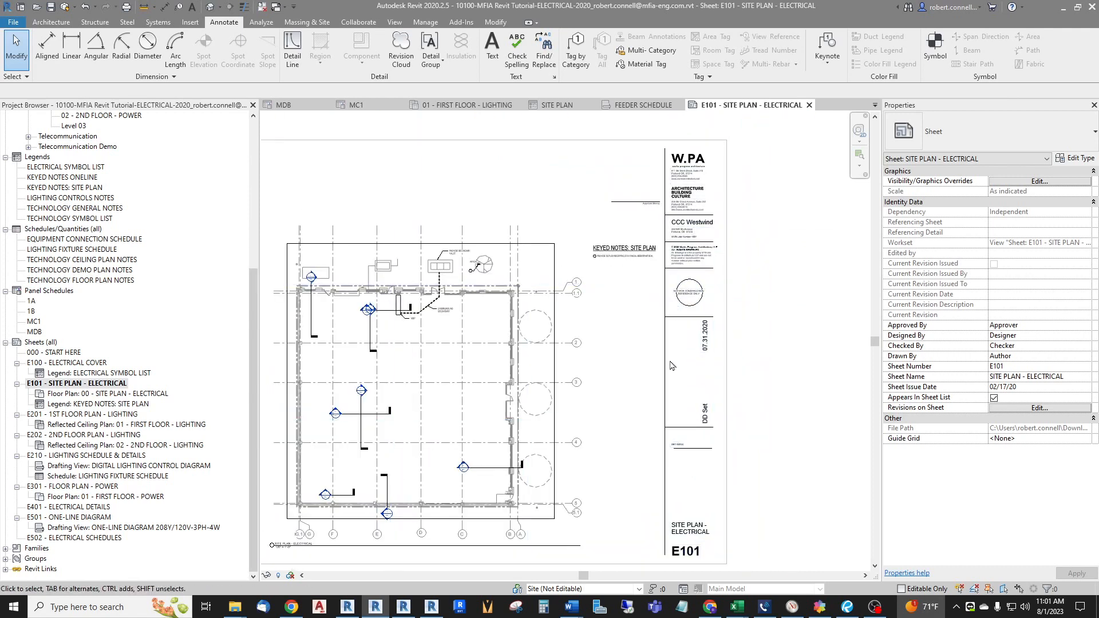
scroll(673, 566, "up", 4)
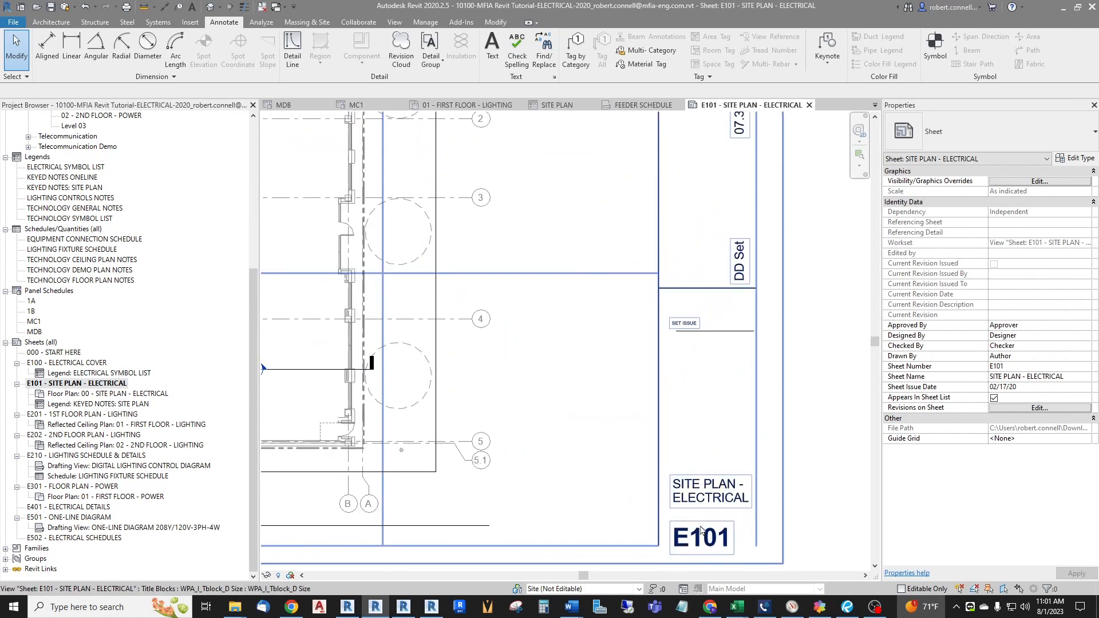
left_click(702, 488)
left_click(700, 484)
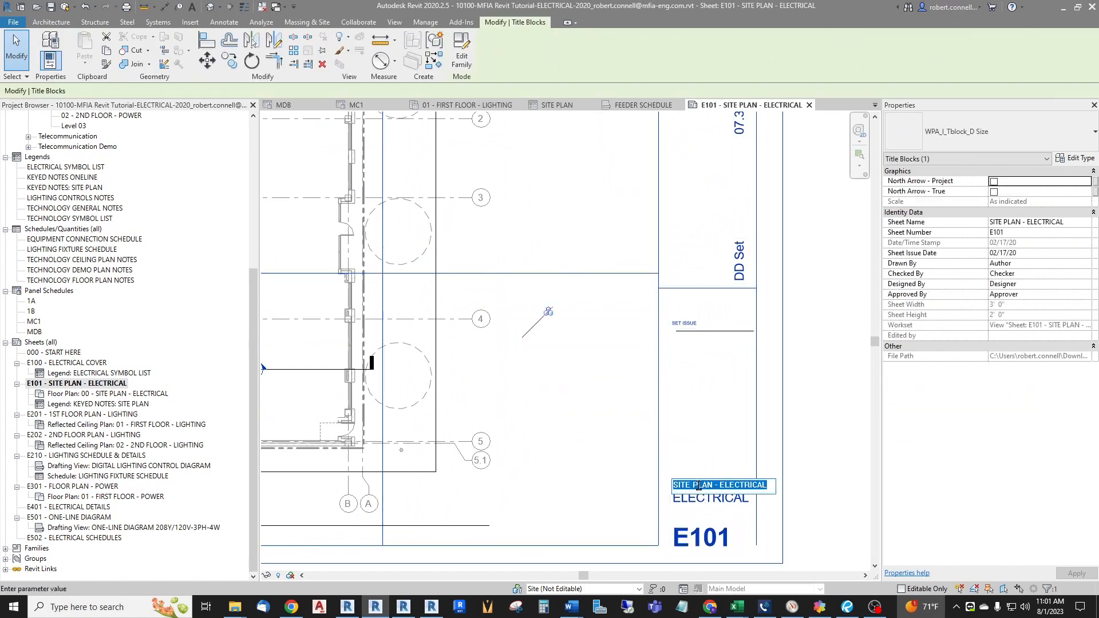
key("Escape")
key("Escape")
left_click(700, 538)
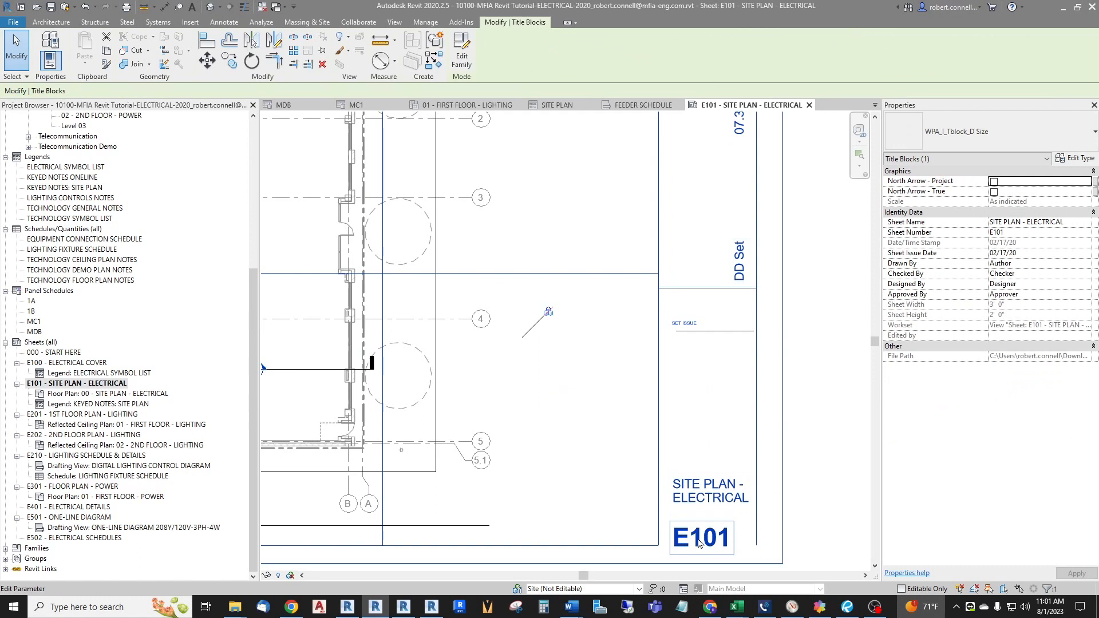
left_click(683, 422)
Set the issue set label in sheet E101's title block to "SD SET".
scroll(679, 425, "down", 5)
scroll(670, 429, "up", 6)
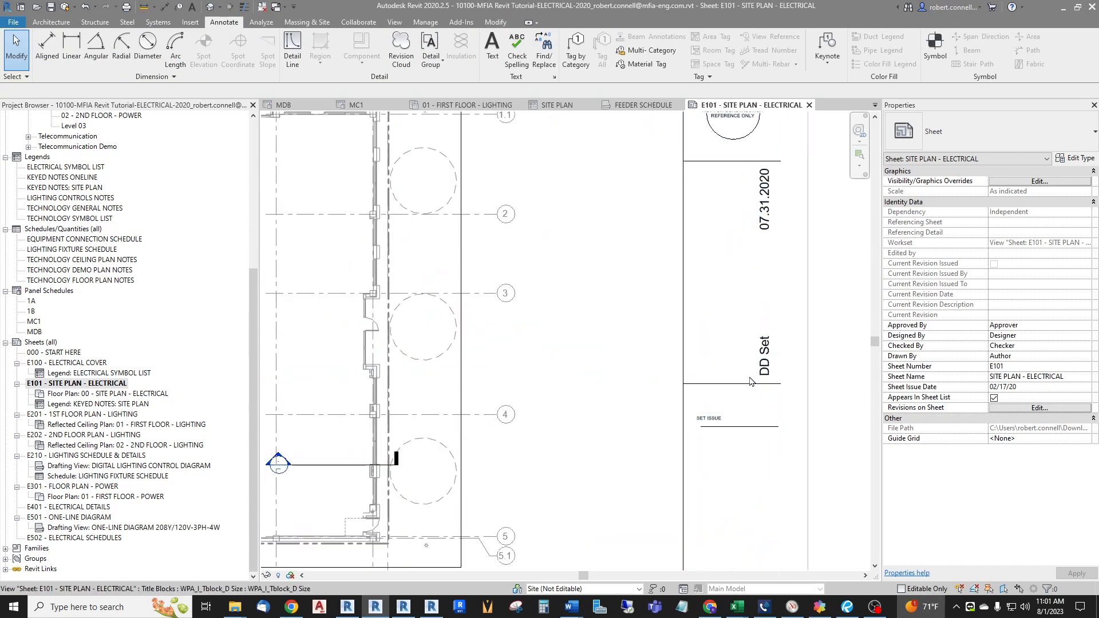
left_click(765, 364)
left_click(765, 364)
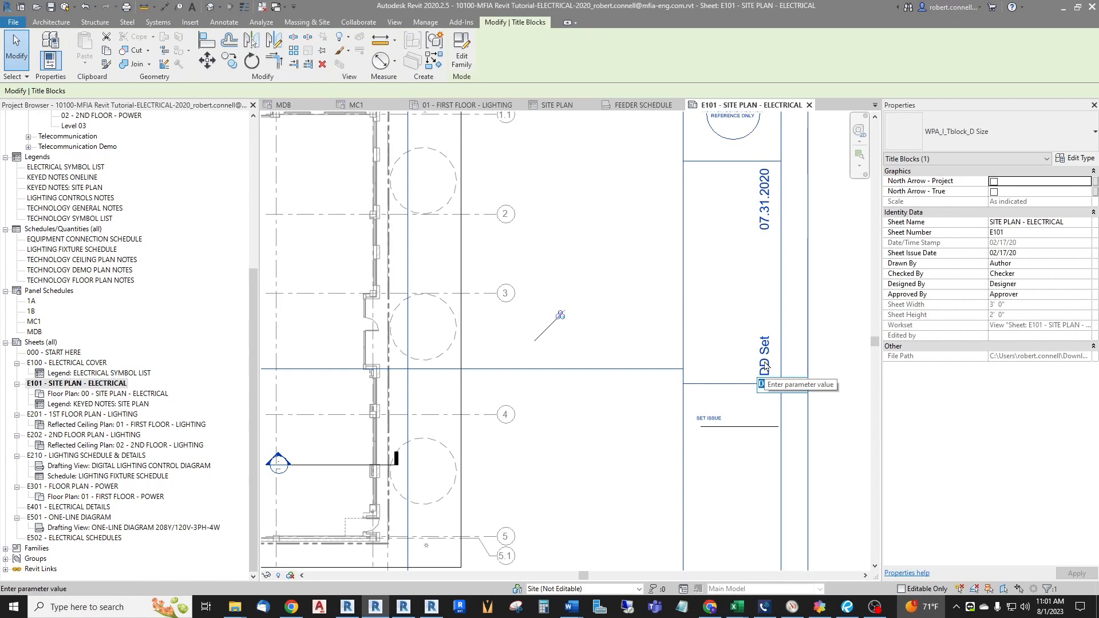
type("sD ")
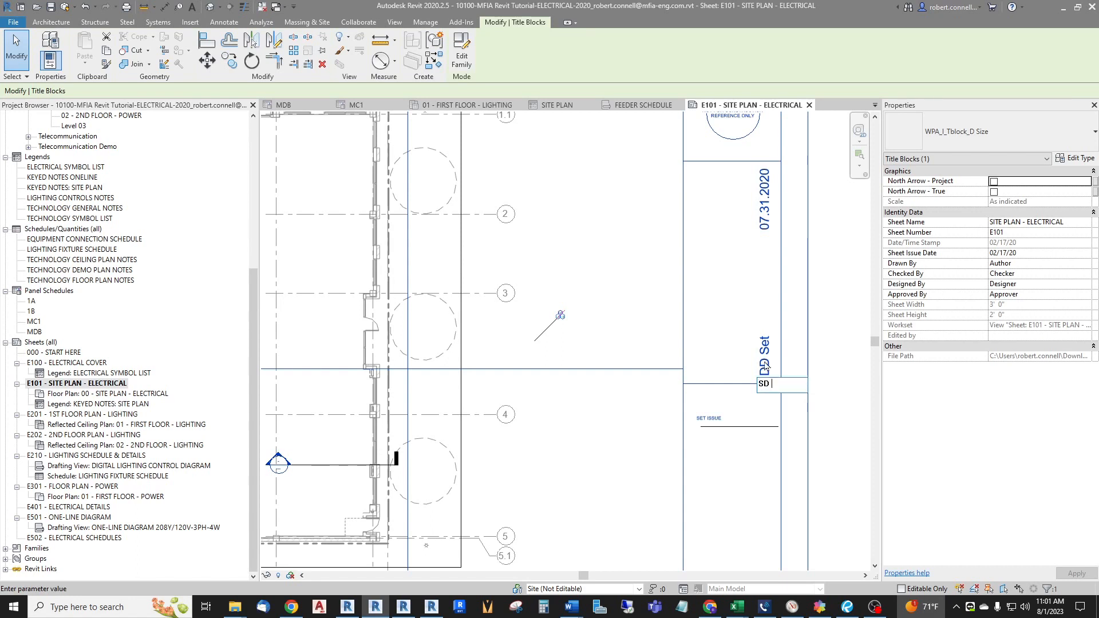
type("SET")
key("Return")
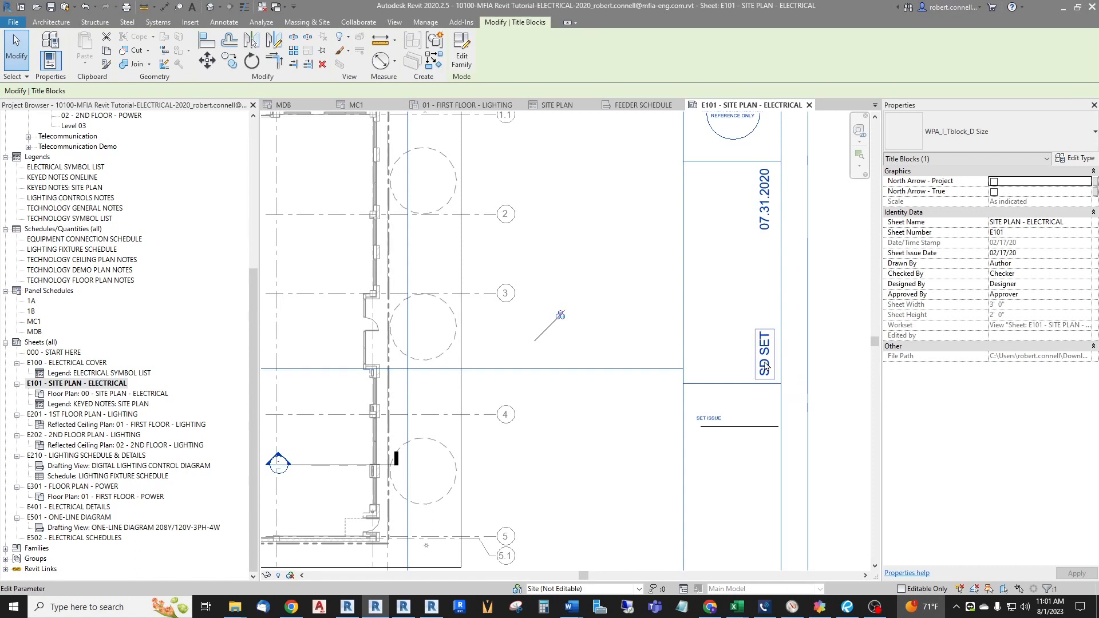
key("Escape")
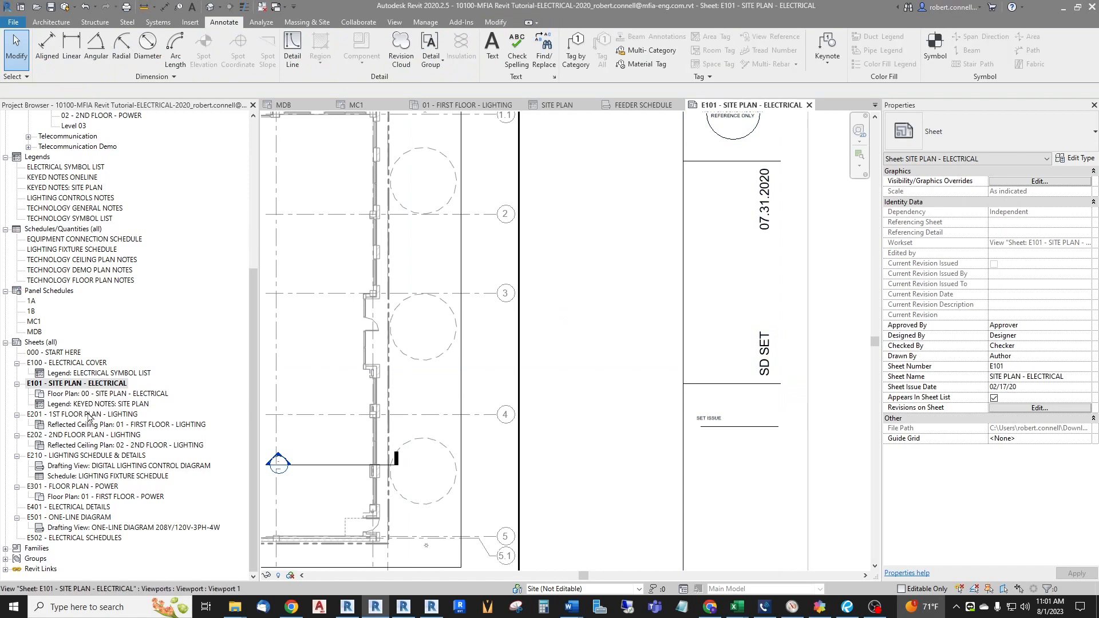
Open sheet E201 - 1ST FLOOR PLAN - LIGHTING and examine its viewport title, scale and plan layout.
double_click(88, 415)
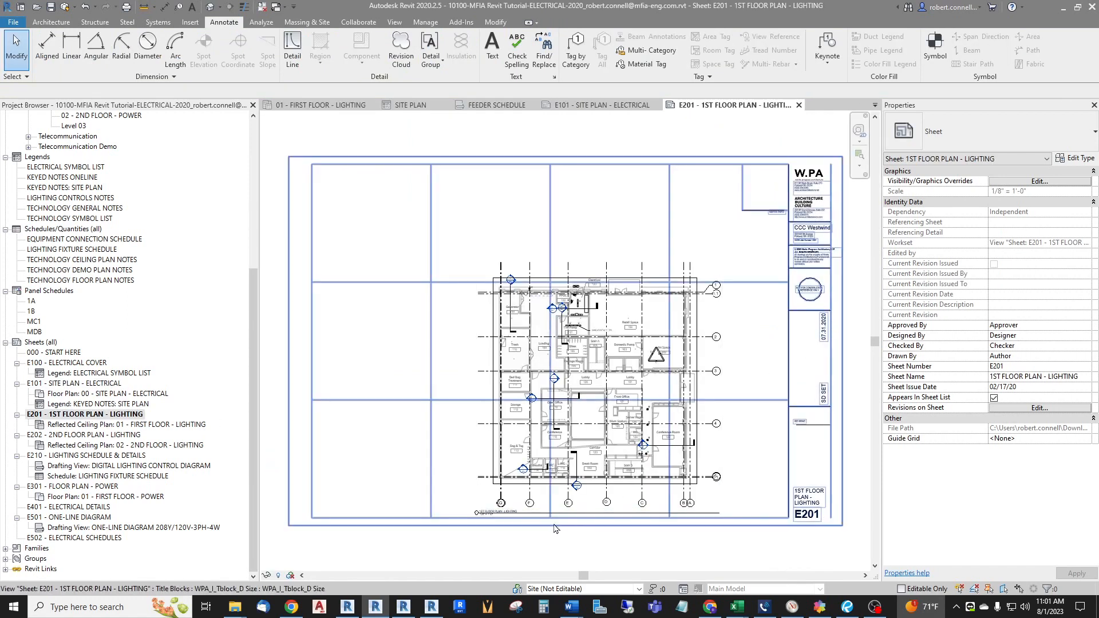
scroll(554, 528, "up", 5)
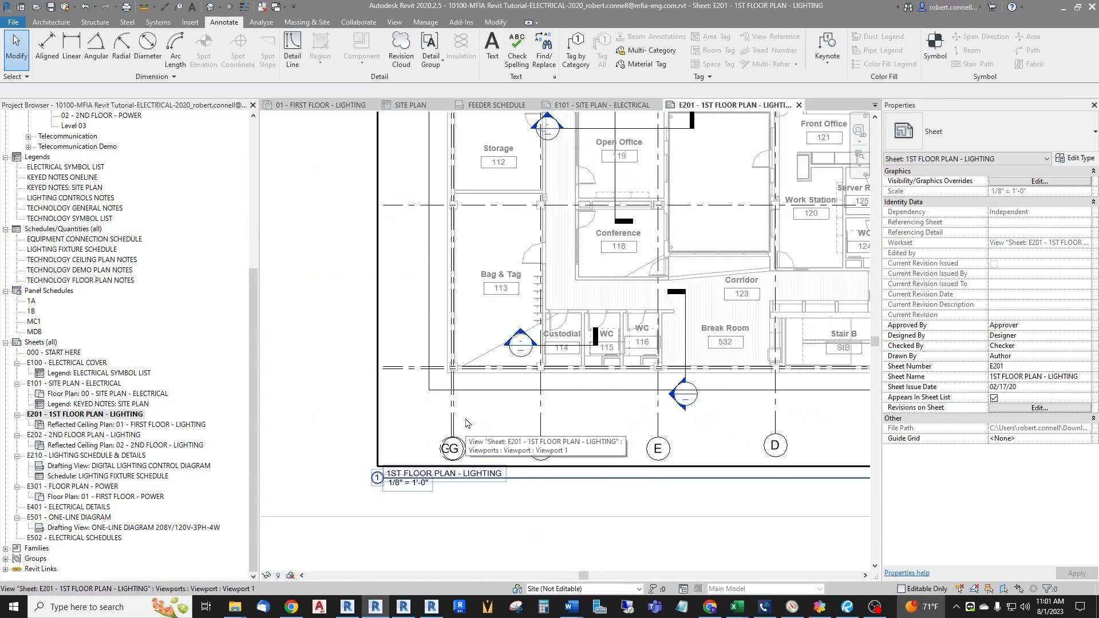
scroll(435, 481, "up", 2)
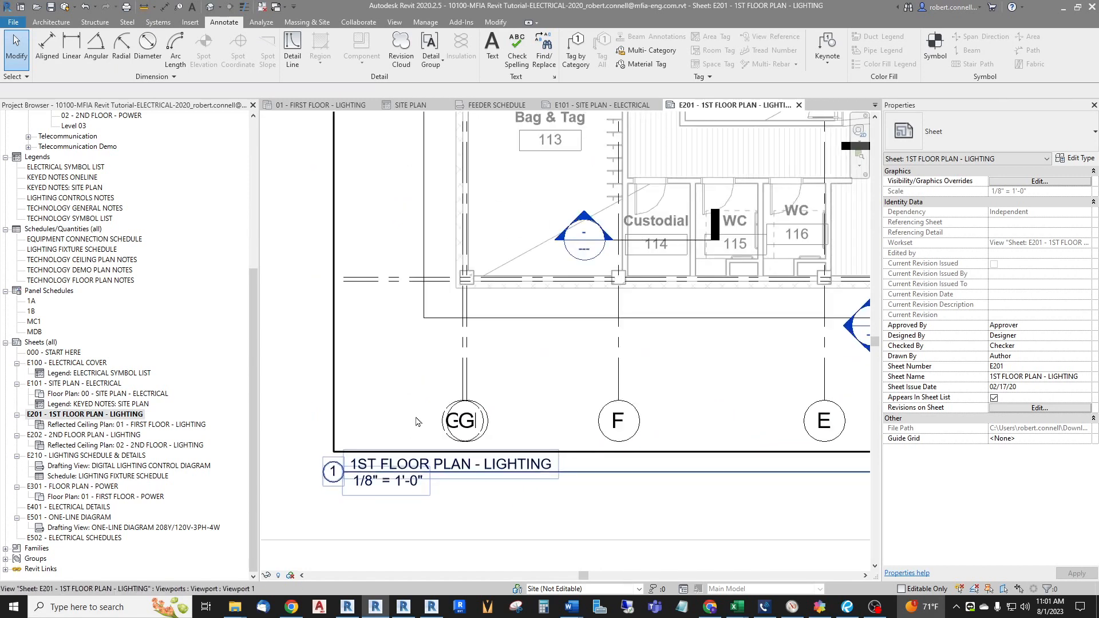
scroll(413, 413, "down", 2)
scroll(527, 295, "down", 5)
scroll(513, 245, "up", 1)
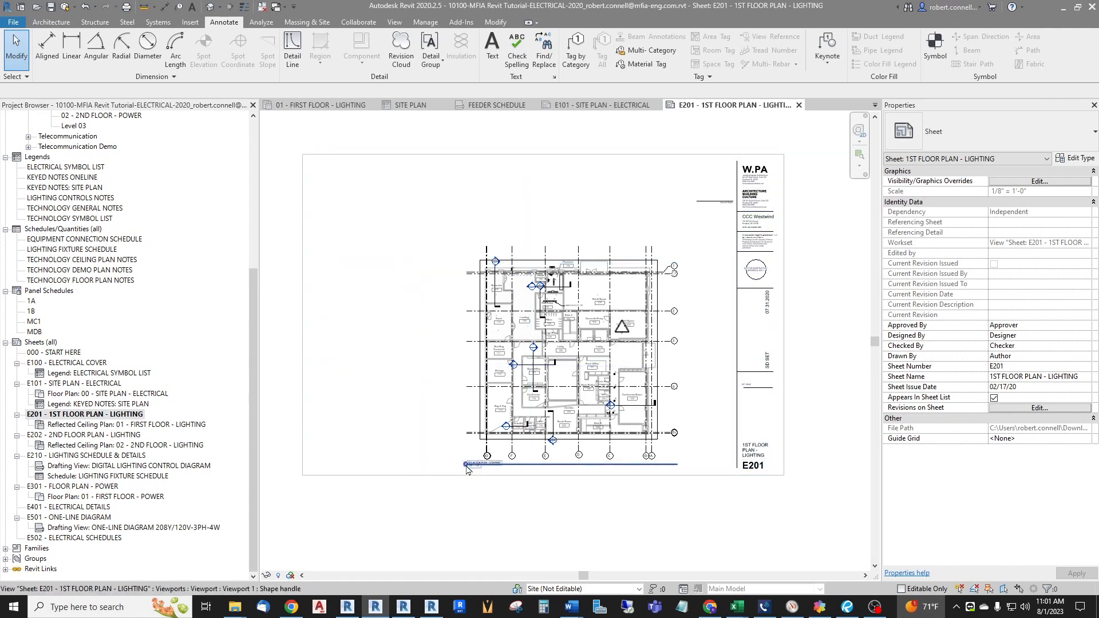
scroll(467, 467, "up", 2)
scroll(467, 469, "down", 1)
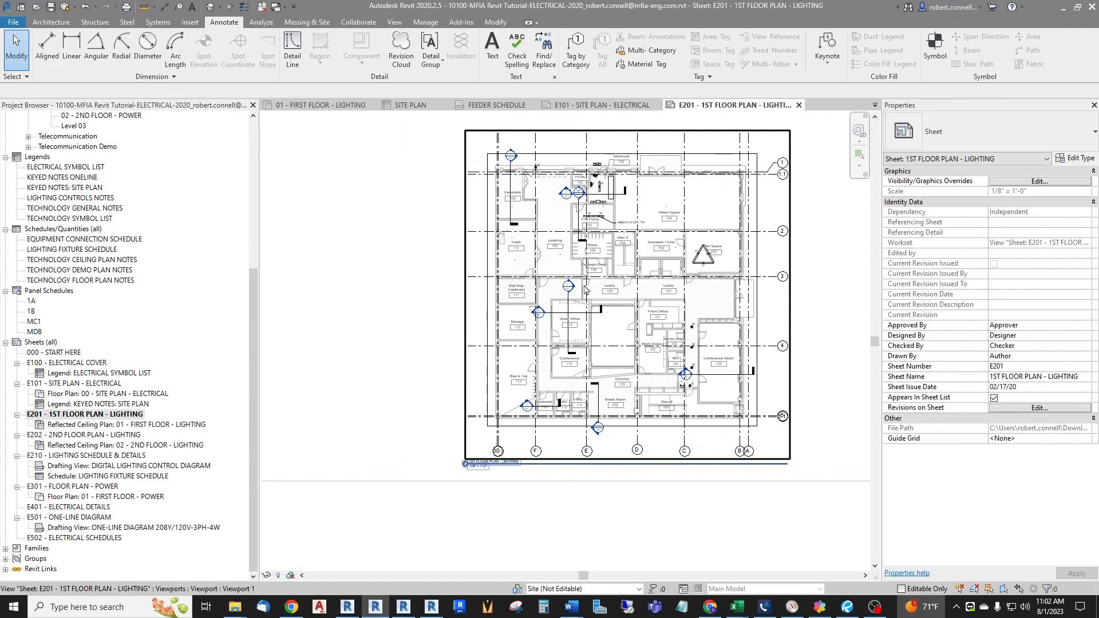
scroll(569, 344, "down", 3)
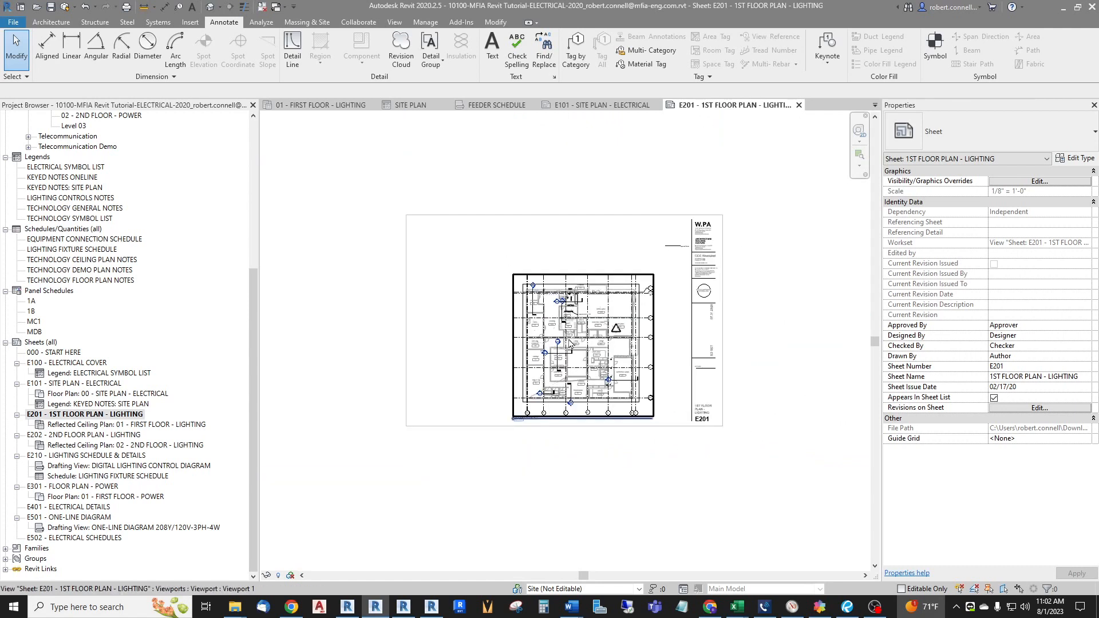
scroll(569, 343, "up", 2)
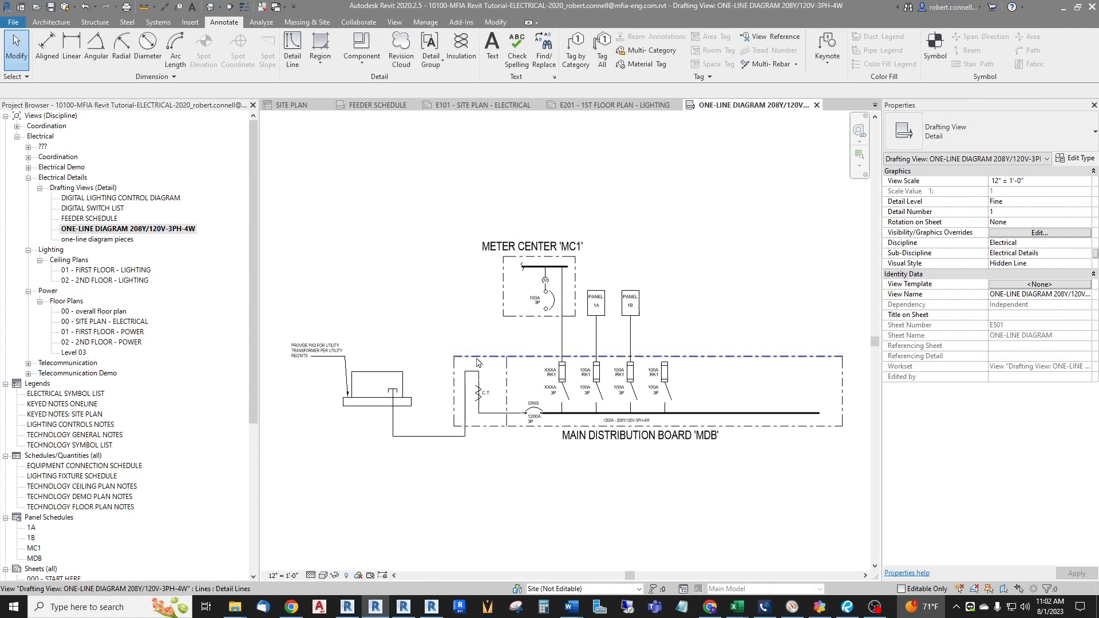
In the one-line diagram, move the lower dashed line of the METER CENTER 'MC1' enclosure to about 1 1/2" above the C.T. line's top.
scroll(467, 339, "up", 5)
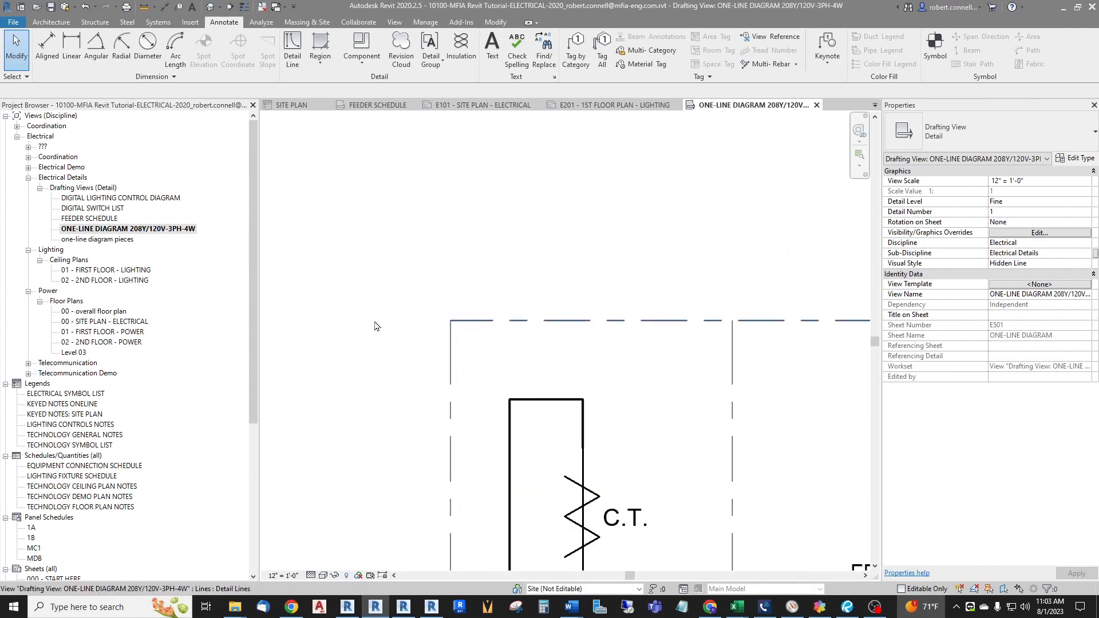
scroll(375, 320, "down", 5)
scroll(515, 277, "up", 3)
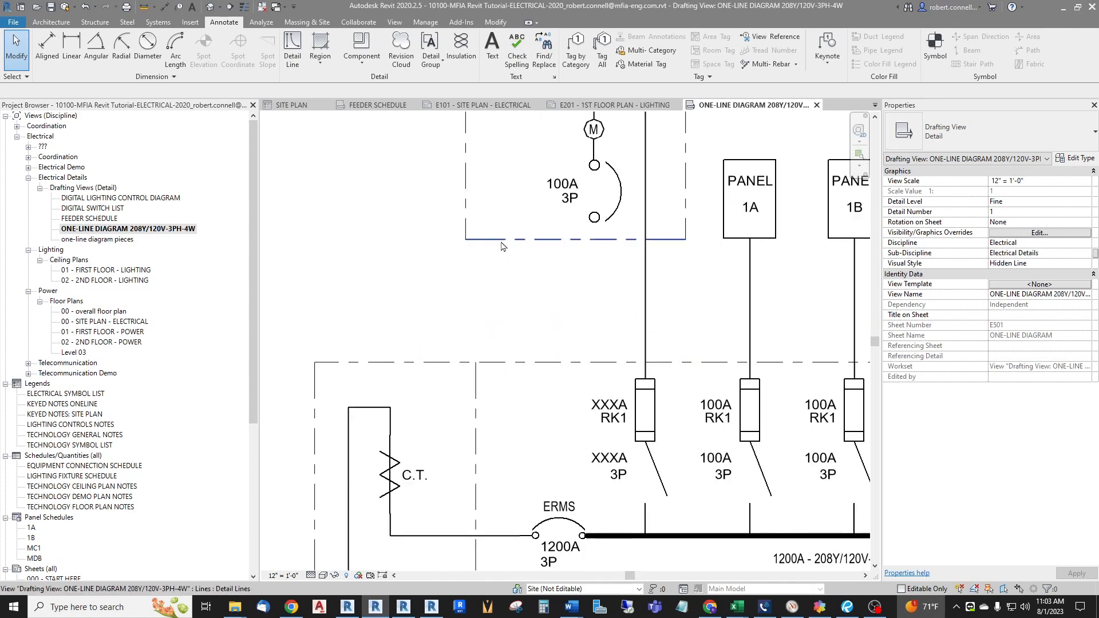
left_click(504, 239)
left_click_drag(504, 239, 504, 299)
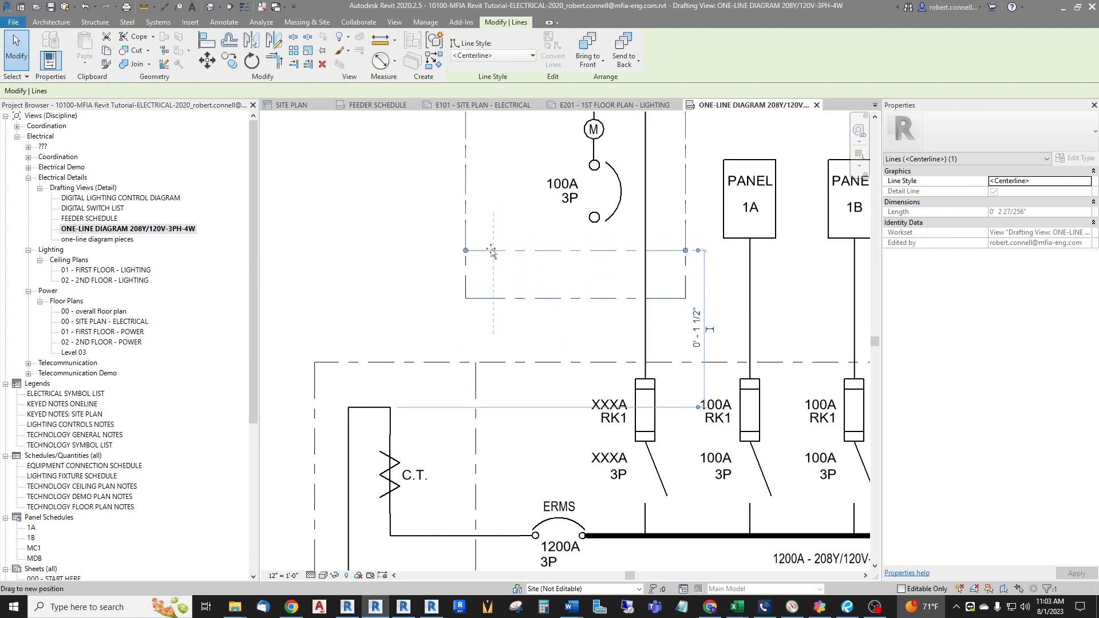
scroll(373, 301, "down", 2)
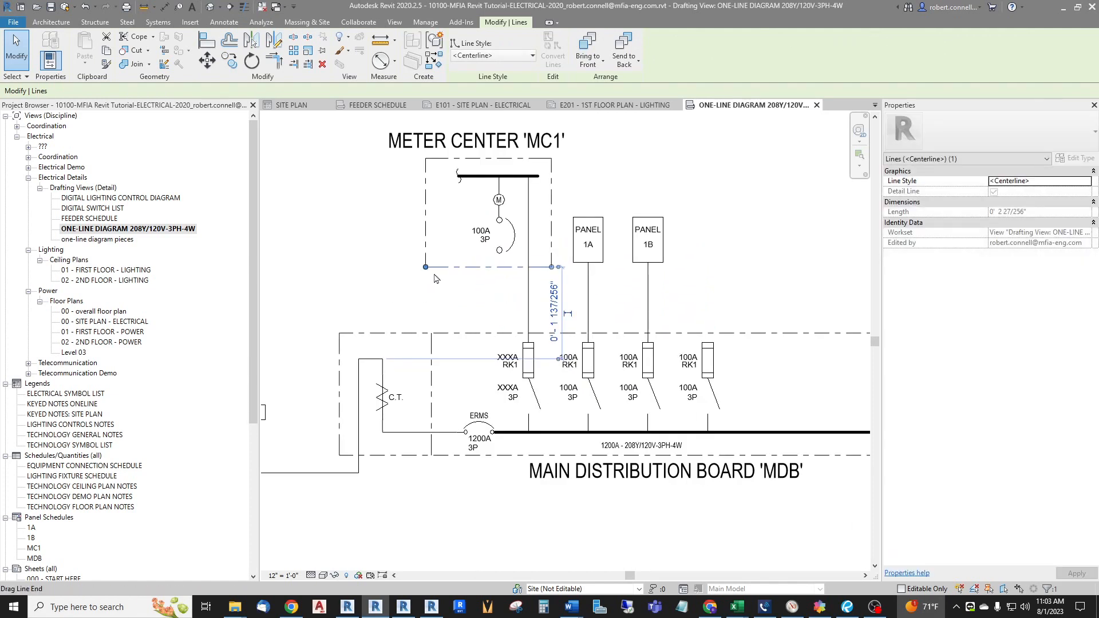
scroll(438, 262, "up", 3)
scroll(422, 299, "down", 4)
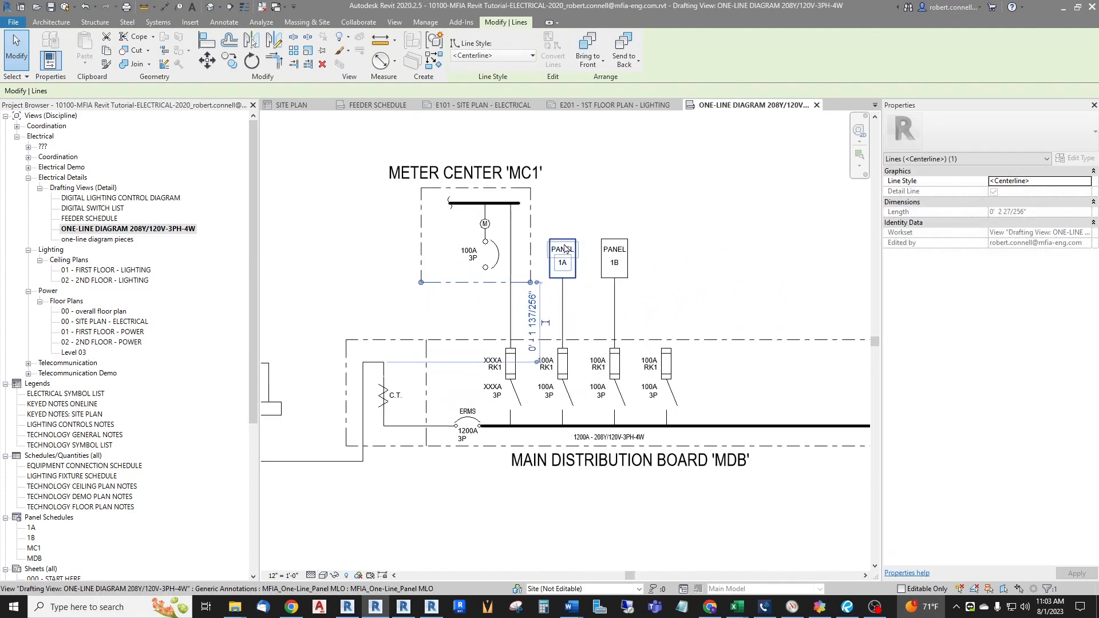
middle_click_drag(545, 307, 565, 333)
left_click(565, 333)
Add a text note "LINED UP" above the METER CENTER 'MC1' title, aligned with the title's left edge.
scroll(625, 179, "up", 2)
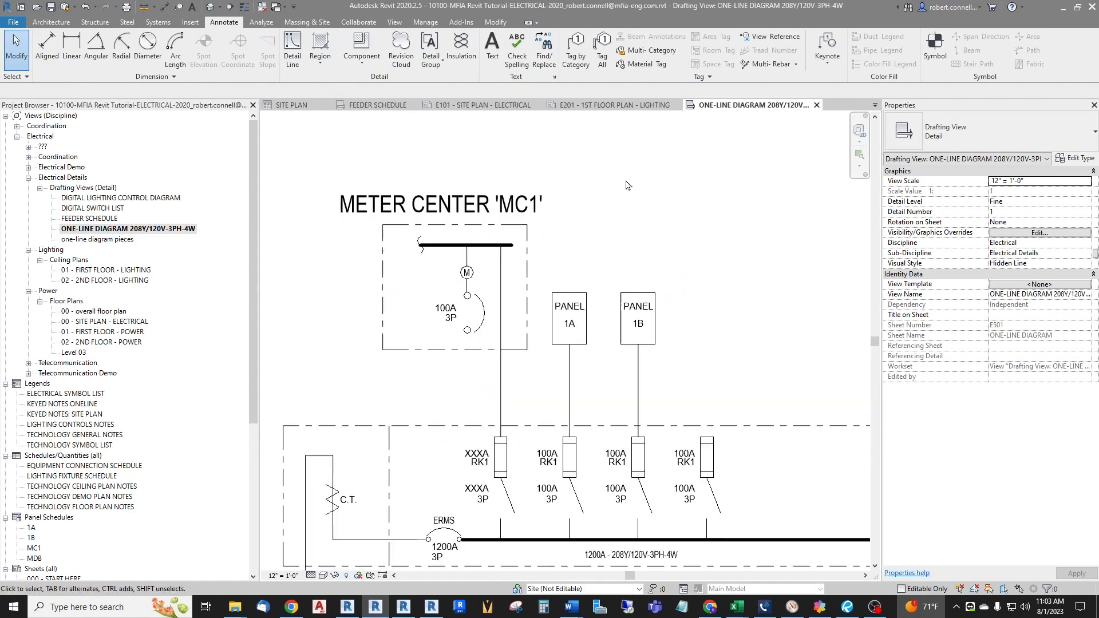
left_click(492, 57)
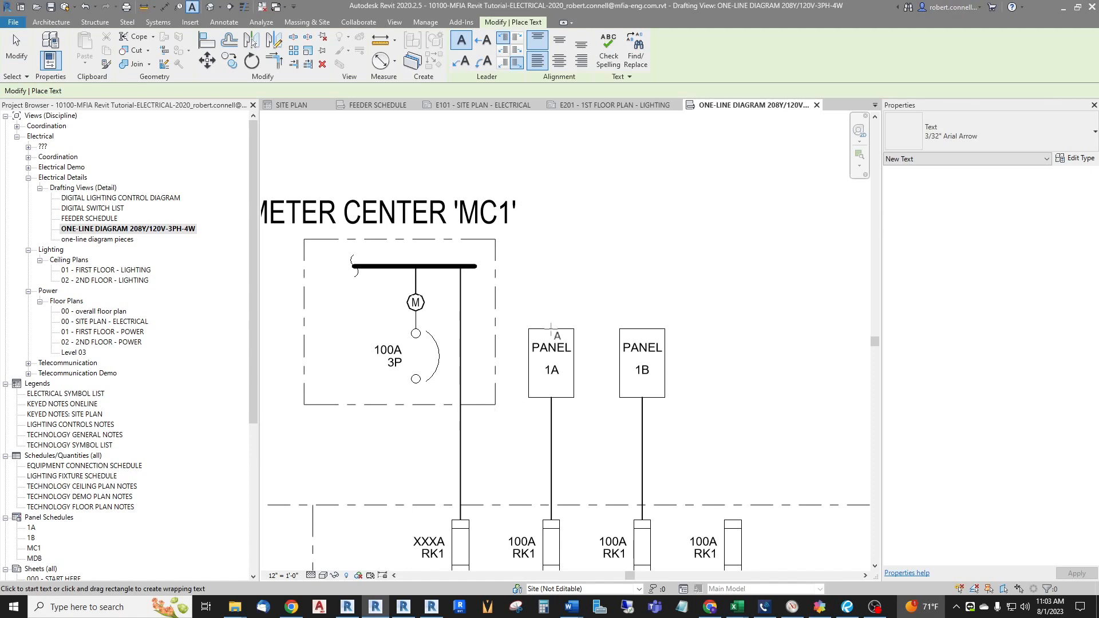
scroll(561, 336, "down", 2)
scroll(368, 211, "up", 1)
scroll(372, 205, "up", 2)
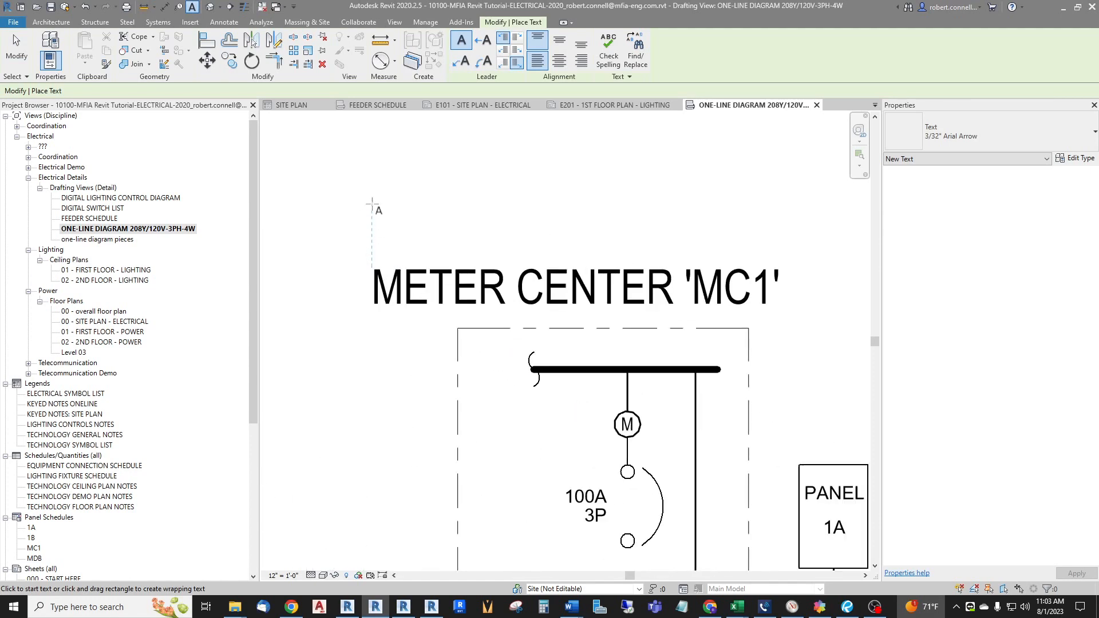
left_click(372, 205)
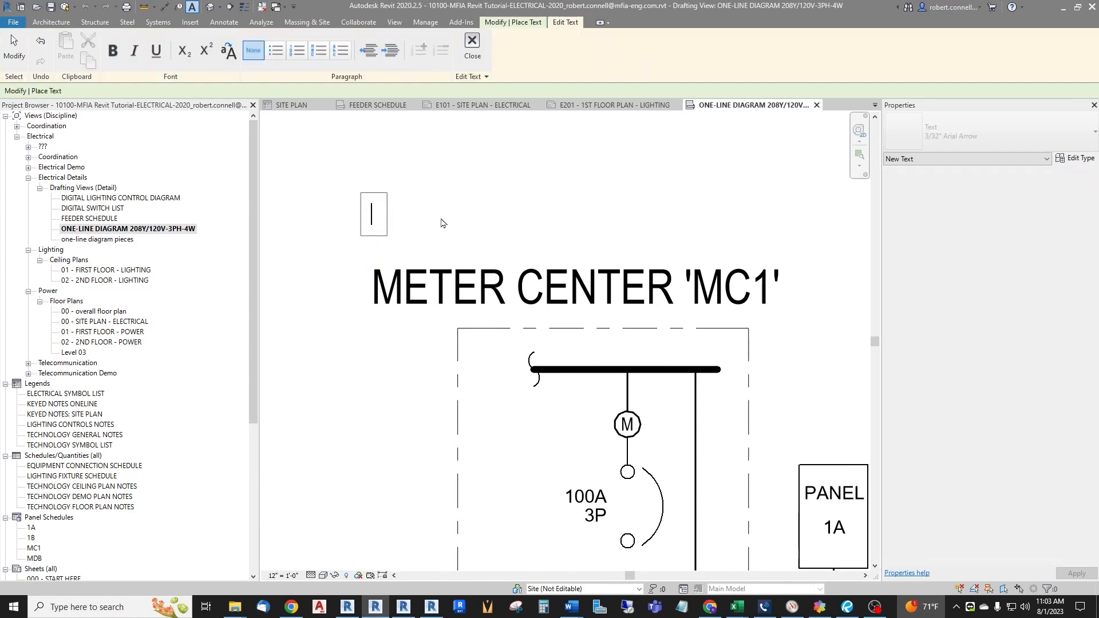
type("IINED")
key("BackSpace")
key("BackSpace")
key("BackSpace")
key("BackSpace")
key("BackSpace")
key("BackSpace")
type("LINED UP")
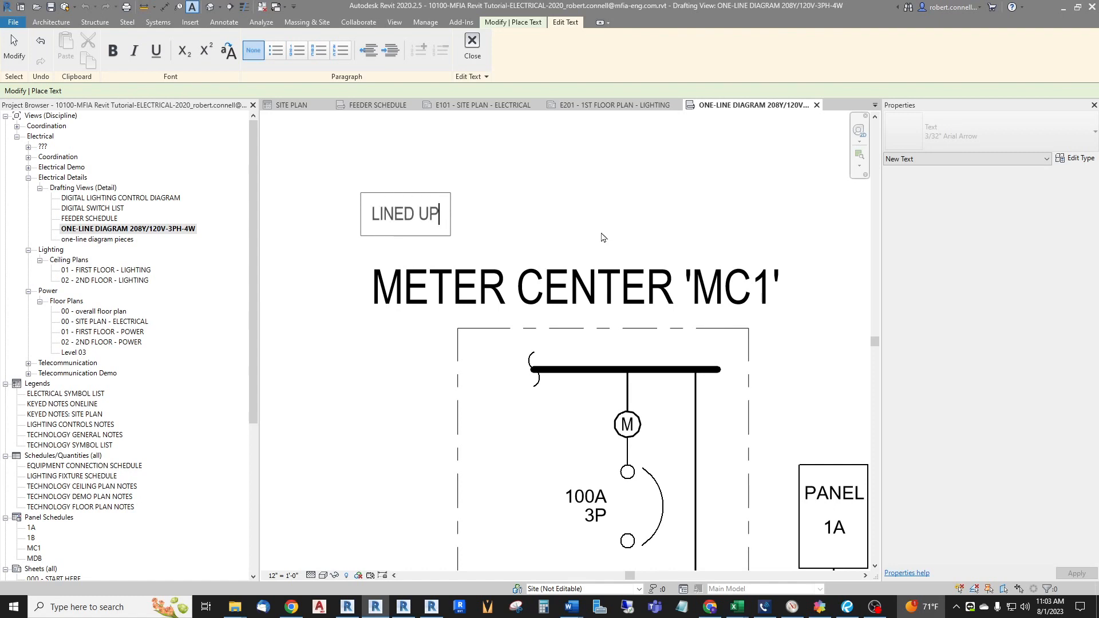
left_click(508, 172)
key("Escape")
key("Escape")
scroll(426, 198, "down", 2)
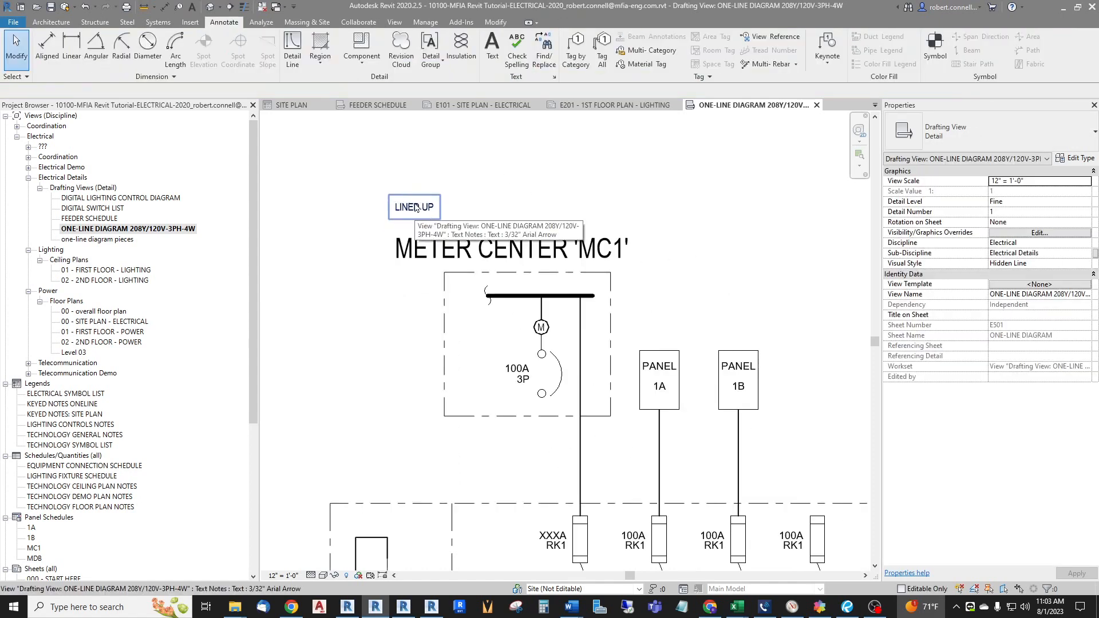
Move the PANEL 1A symbol beside PANEL 1B, and return it to the top of its own feeder line.
scroll(701, 410, "up", 2)
mouse_move(628, 339)
left_mouse_down("ctrl")
mouse_move(710, 265)
mouse_move(785, 129)
mouse_move(793, 196)
mouse_move(692, 339)
left_mouse_up("ctrl")
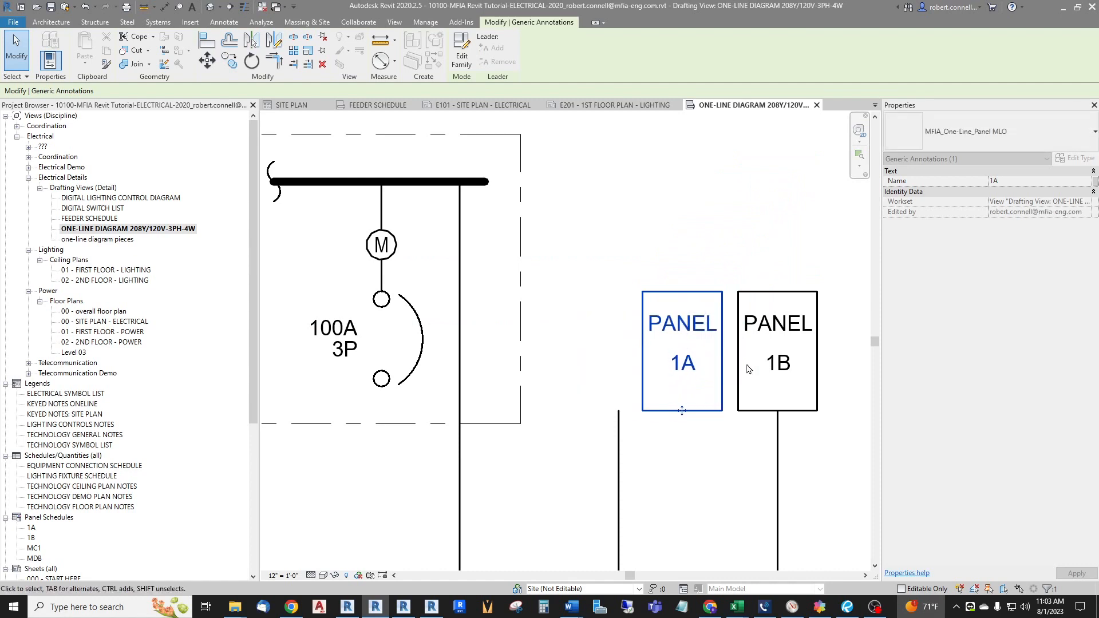
left_click_drag(693, 293, 629, 292)
left_click(689, 365)
scroll(625, 291, "down", 3)
scroll(651, 258, "down", 2)
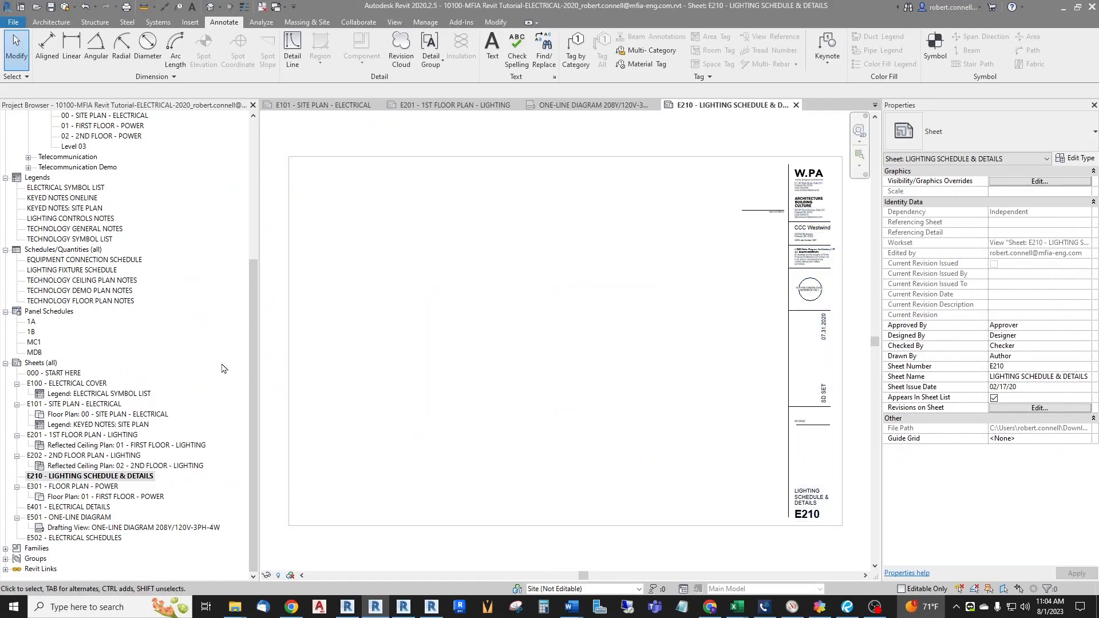
Place the LIGHTING FIXTURE SCHEDULE near the upper edge of sheet E210 - LIGHTING SCHEDULE & DETAILS.
left_click_drag(252, 299, 252, 161)
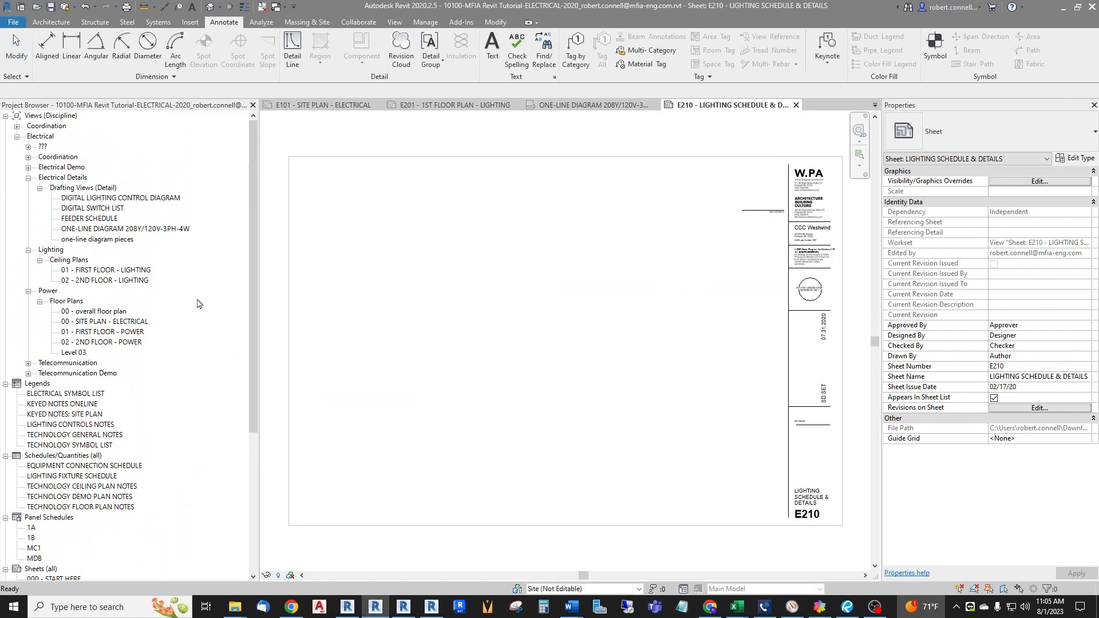
scroll(88, 472, "down", 2)
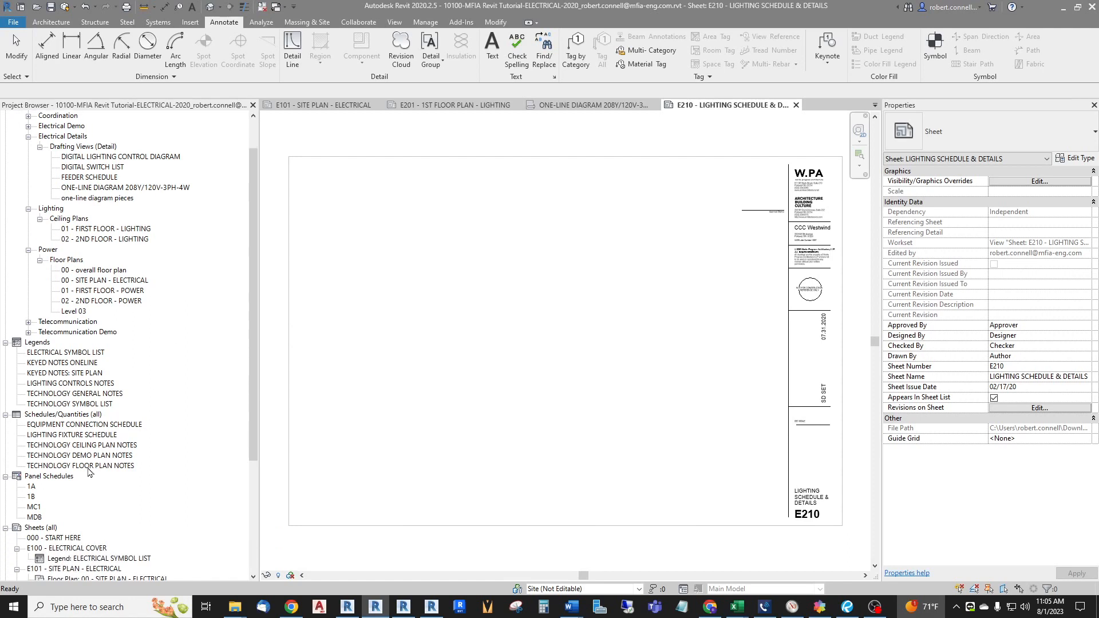
left_click(57, 436)
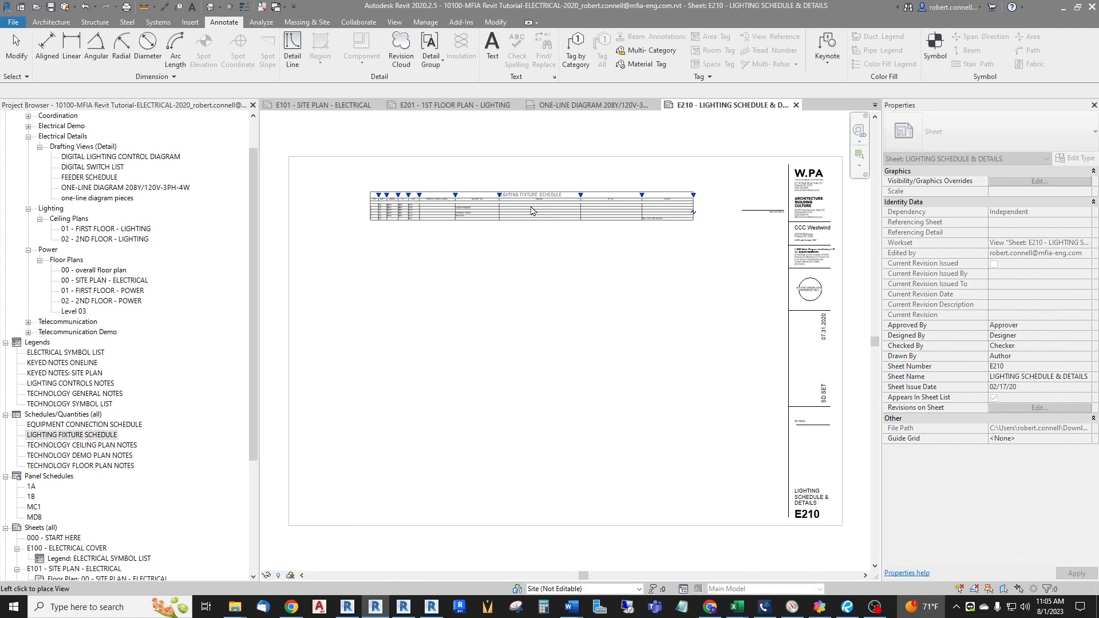
left_click(529, 200)
left_click(573, 374)
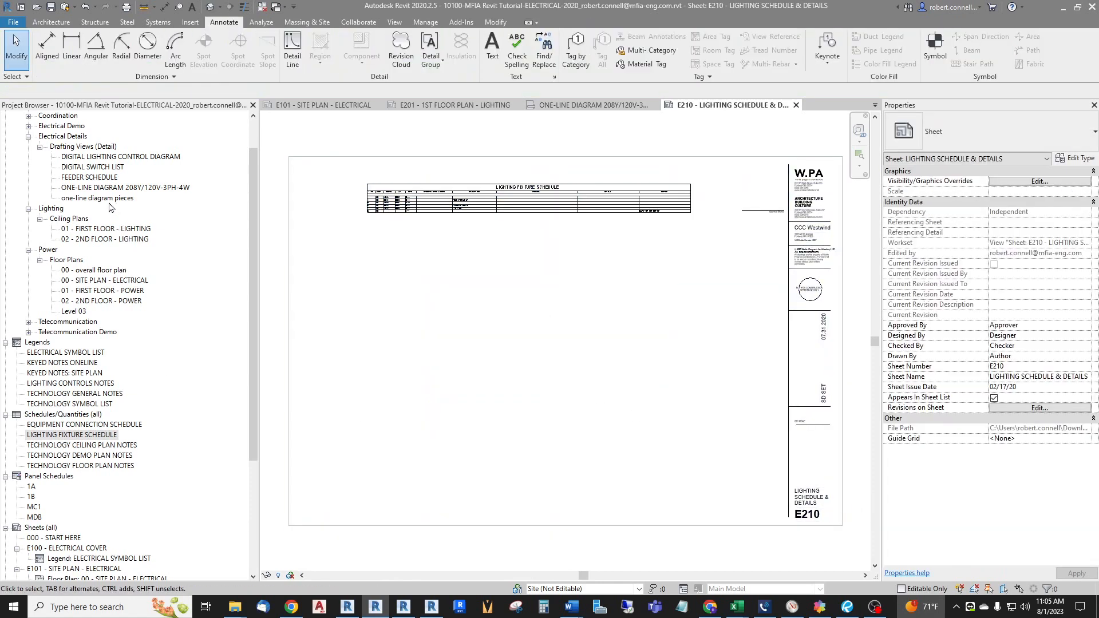
Place the DIGITAL LIGHTING CONTROL DIAGRAM drafting view on sheet E210, centred below the LIGHTING FIXTURE SCHEDULE.
left_click(100, 157)
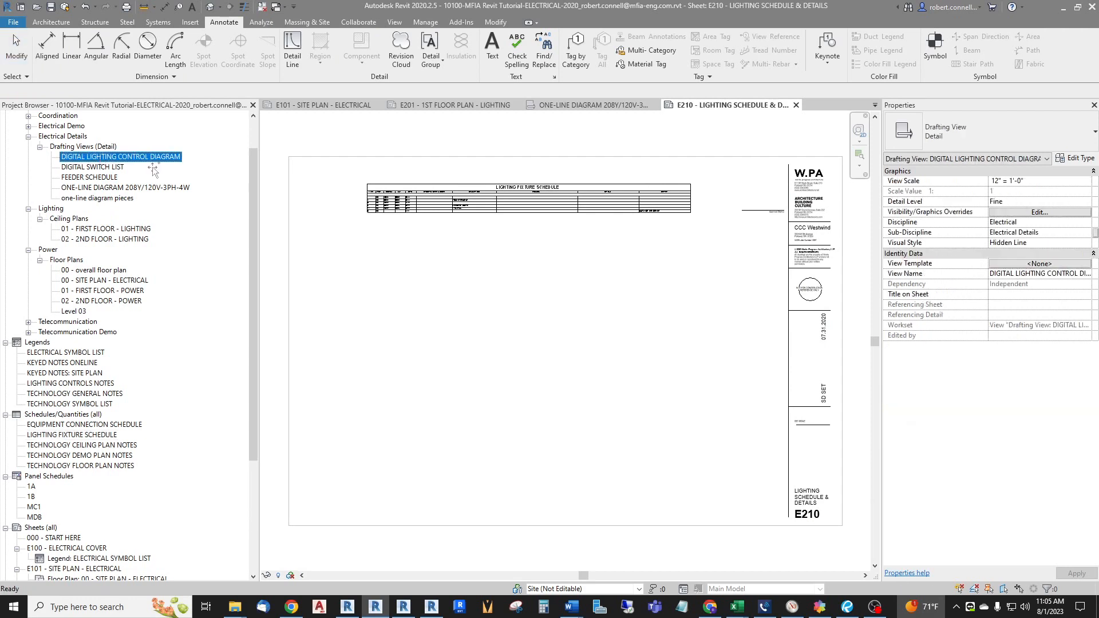
left_click_drag(567, 325, 560, 321)
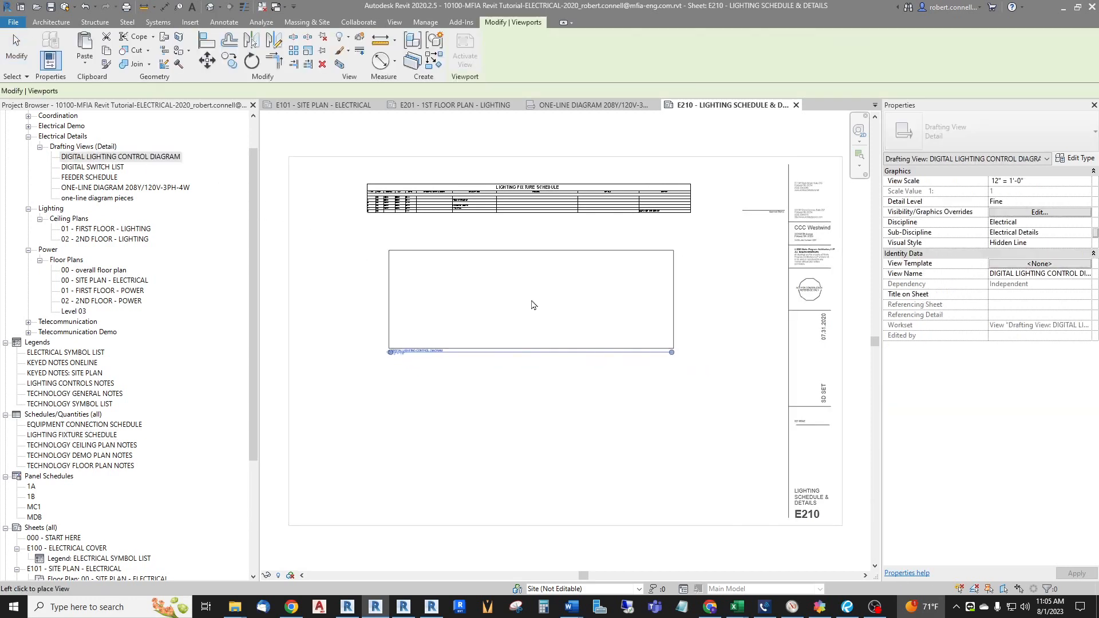
left_click(535, 297)
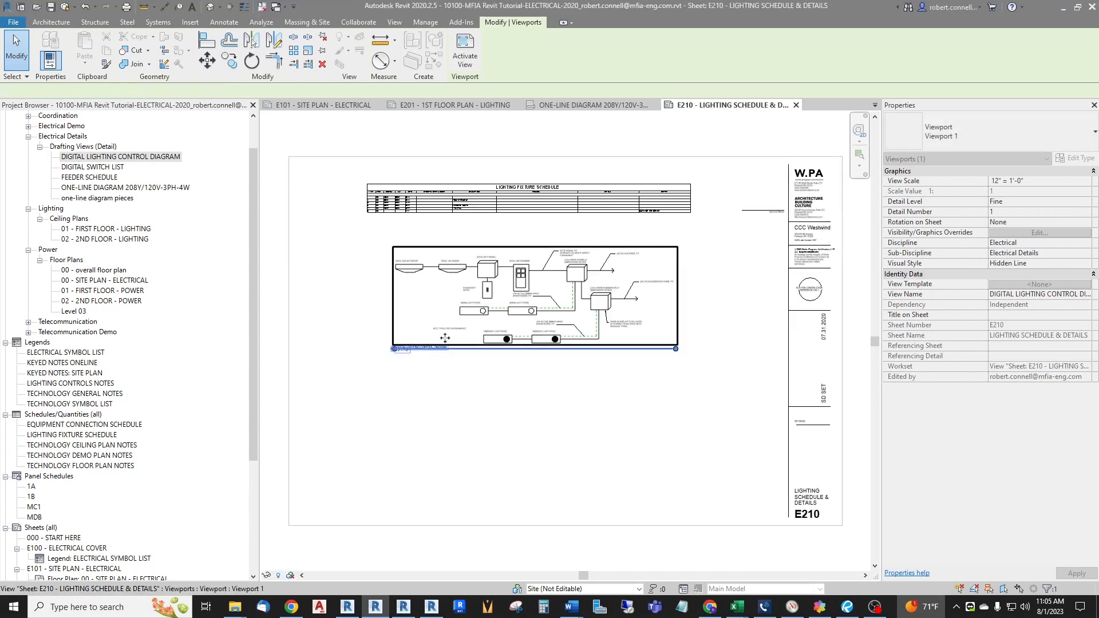
scroll(426, 367, "up", 5)
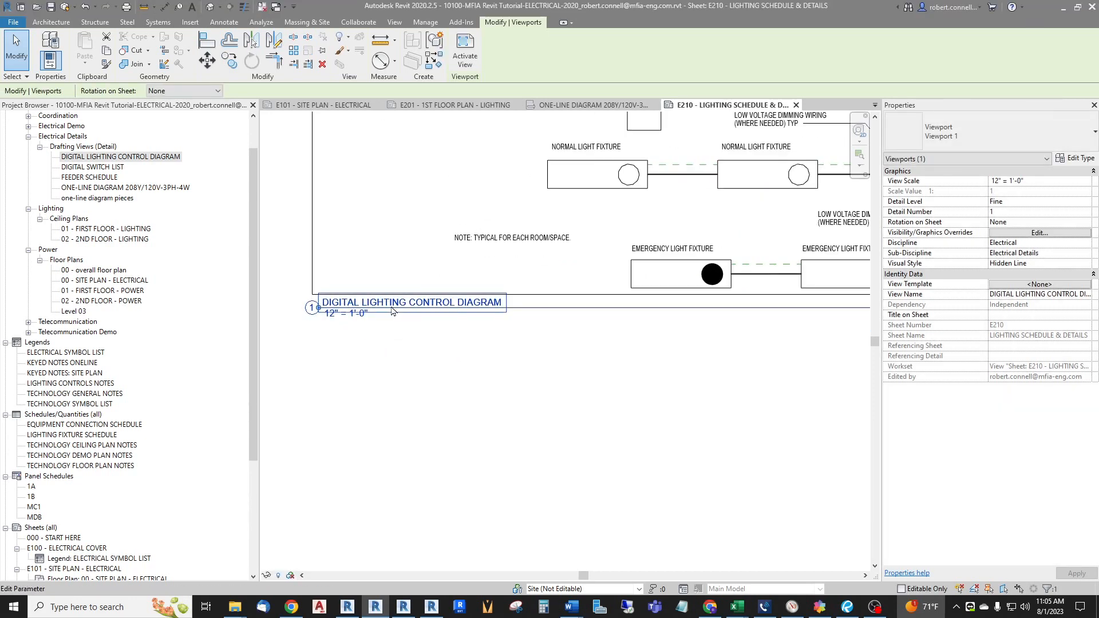
scroll(392, 312, "down", 2)
scroll(375, 337, "down", 5)
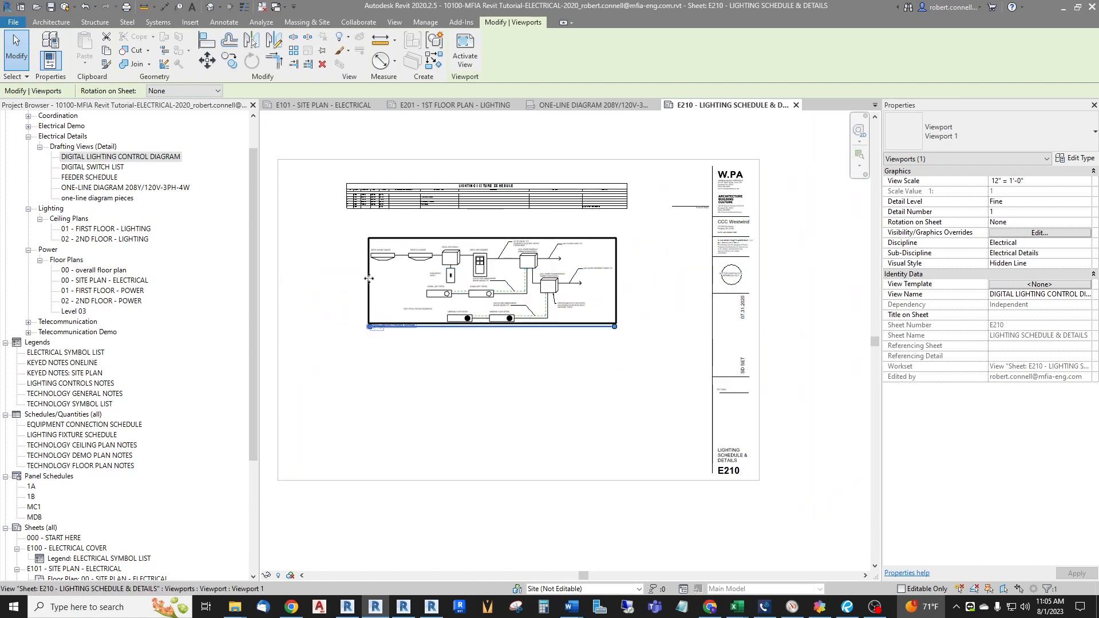
left_click(408, 411)
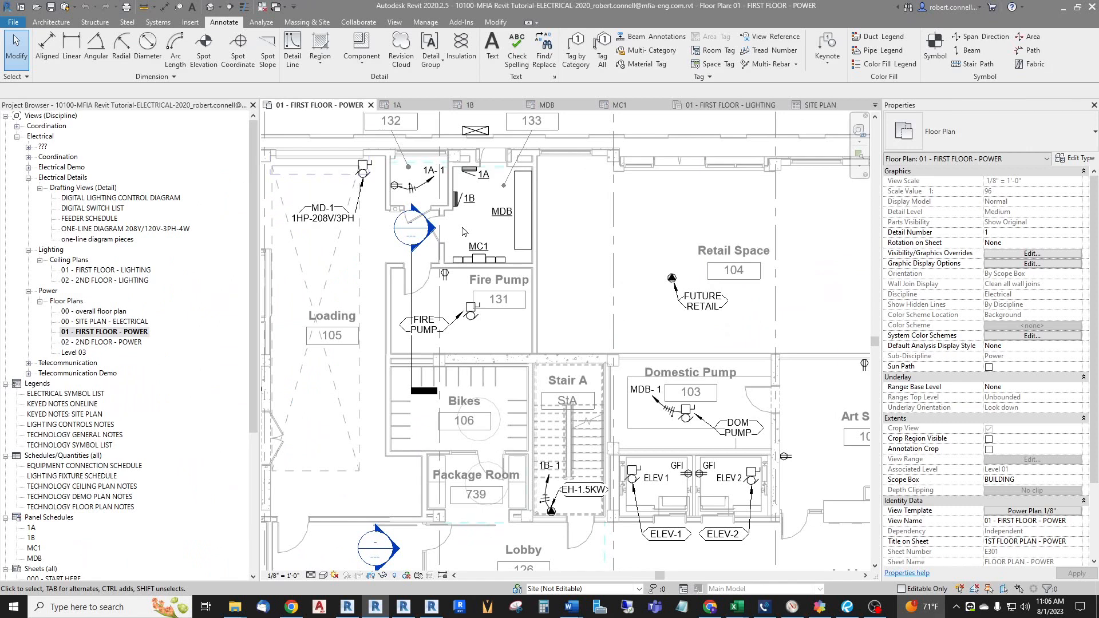
In the 01 - FIRST FLOOR - POWER plan, draw a section from Loading through Electrical room 133 to Retail Space, facing panel 1A, and open its view.
left_click(230, 8)
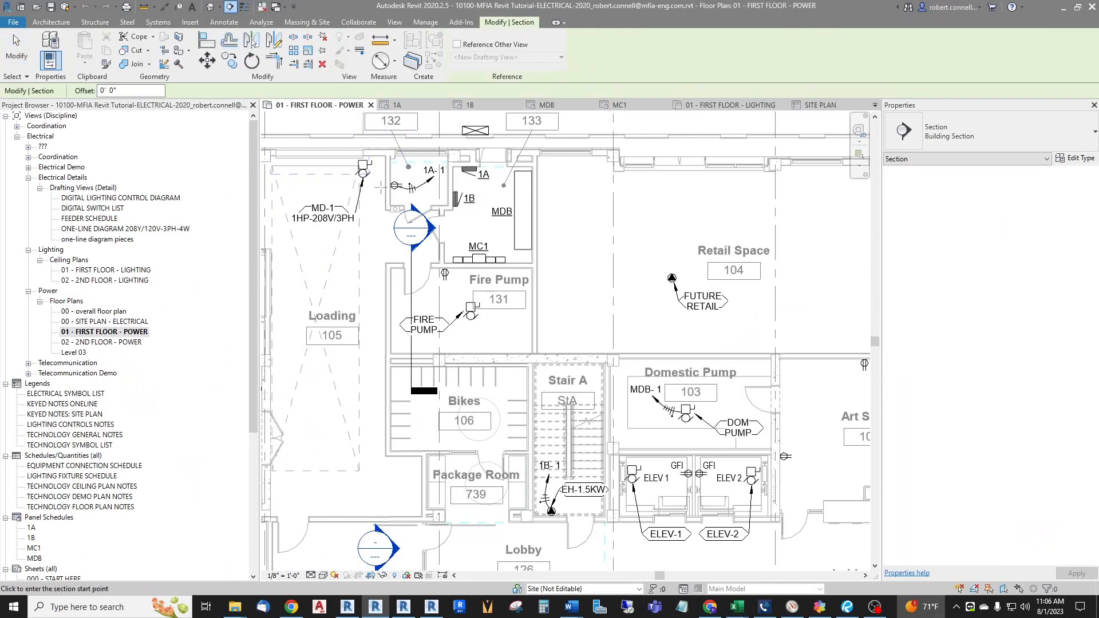
left_click(375, 243)
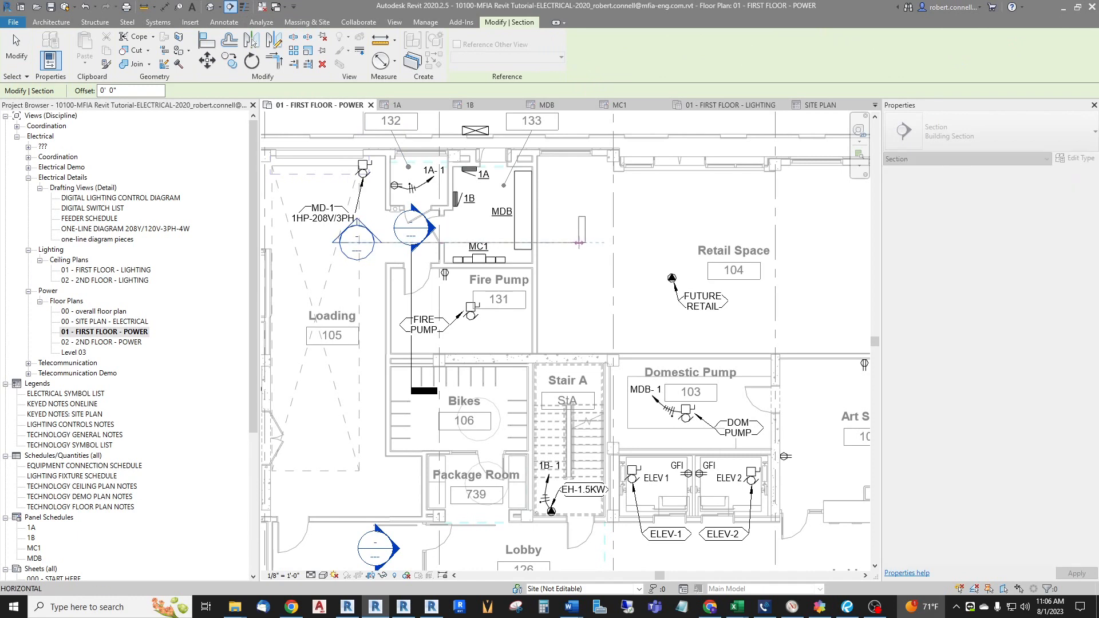
left_click(579, 243)
key("Escape")
key("Escape")
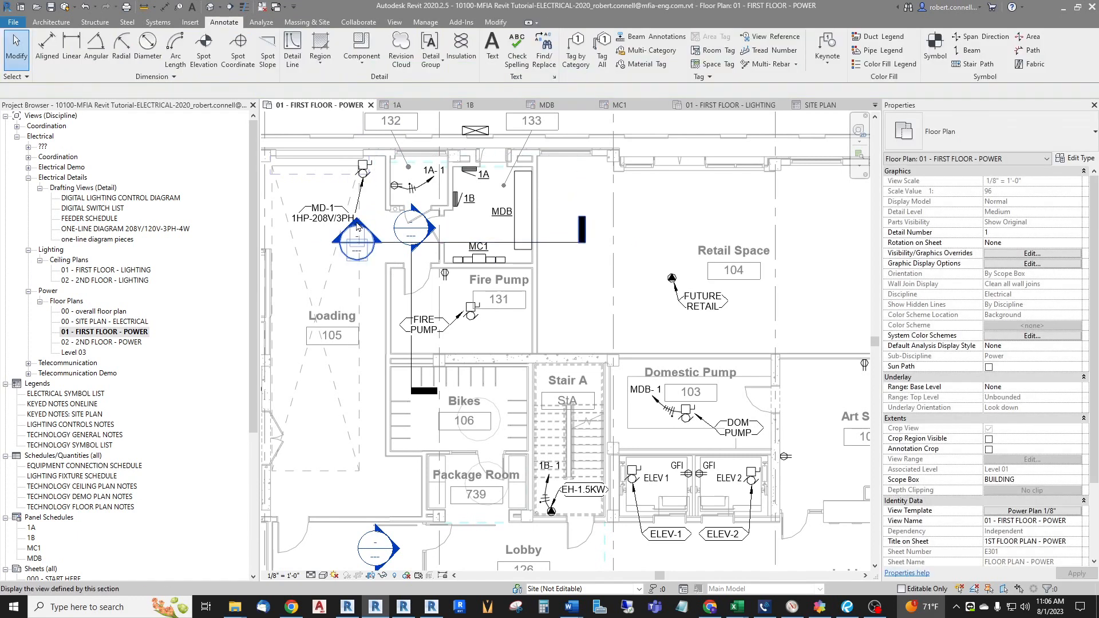
double_click(356, 228)
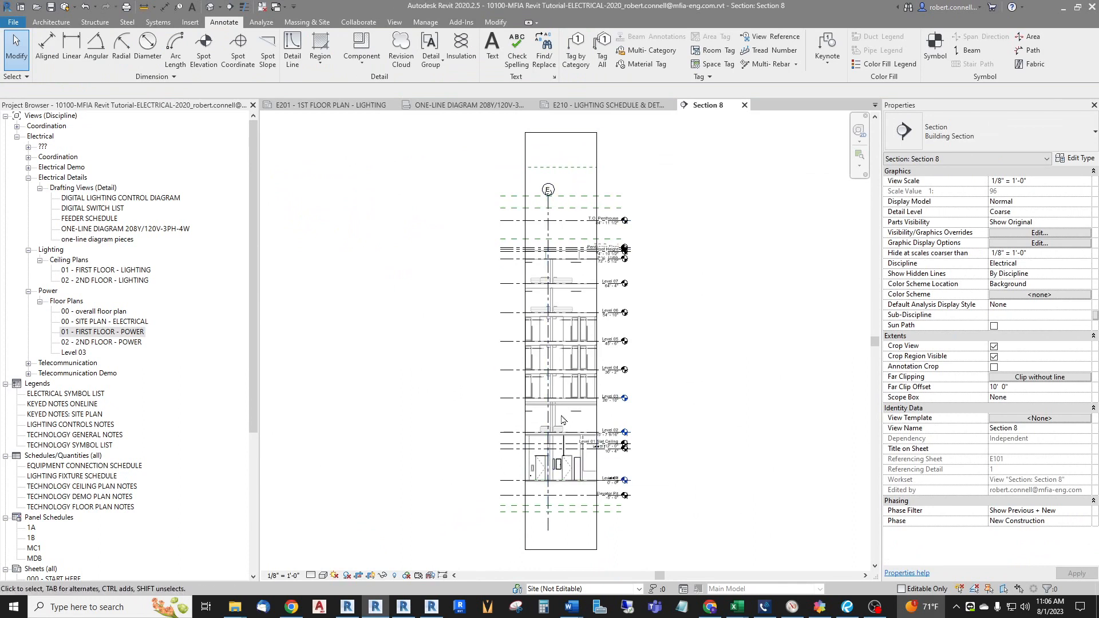
Raise the lower edge of the section view's crop region to the Elevator Pit level.
scroll(574, 491, "up", 3)
scroll(571, 516, "down", 4)
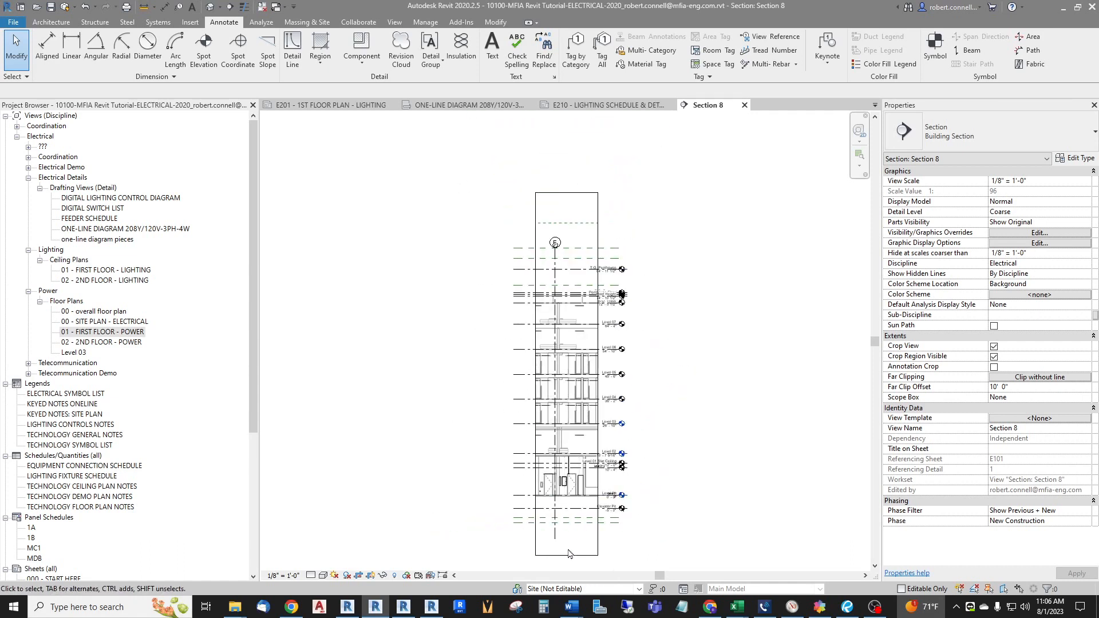
left_click(569, 555)
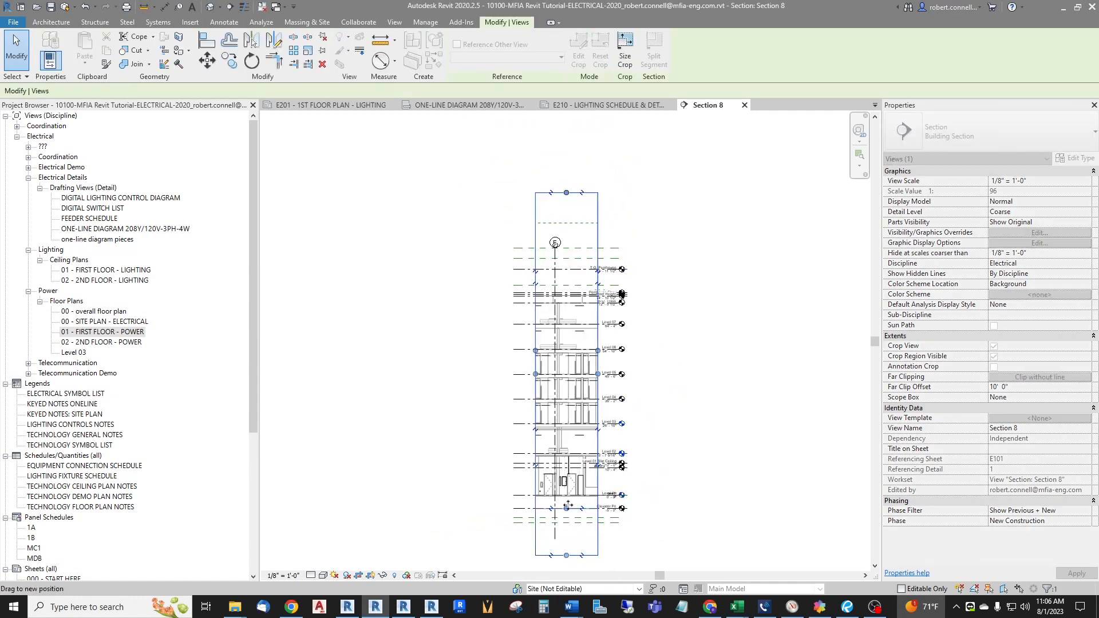
scroll(573, 503, "up", 3)
scroll(574, 501, "up", 2)
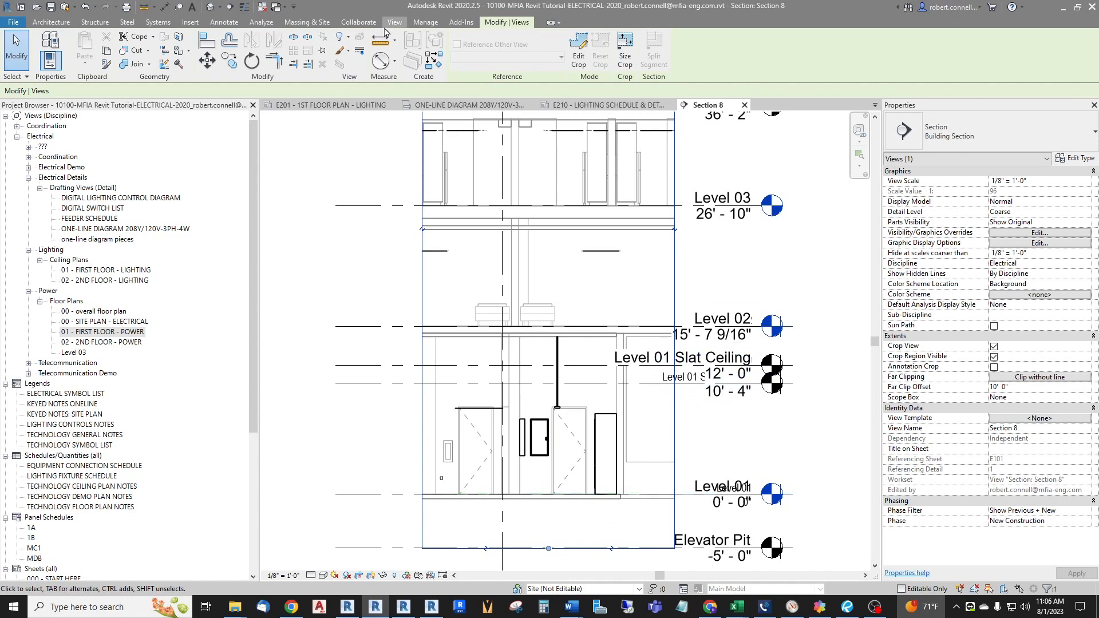
Add an aligned dimension between the underside of the Level 02 floor and the top of the MDB switchboard.
left_click(165, 7)
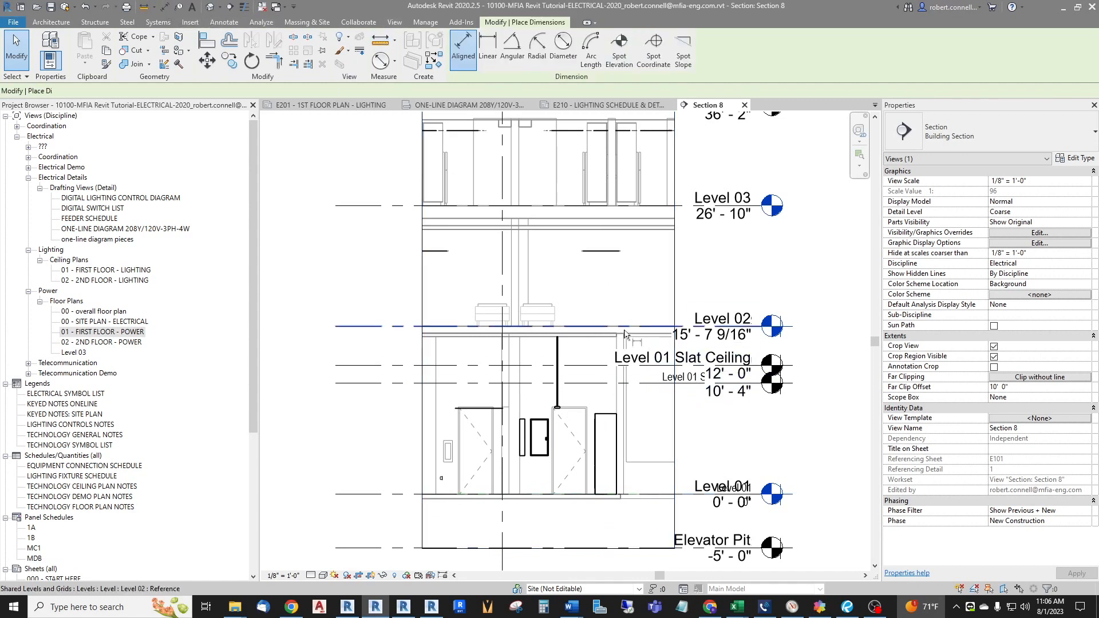
left_click(604, 414)
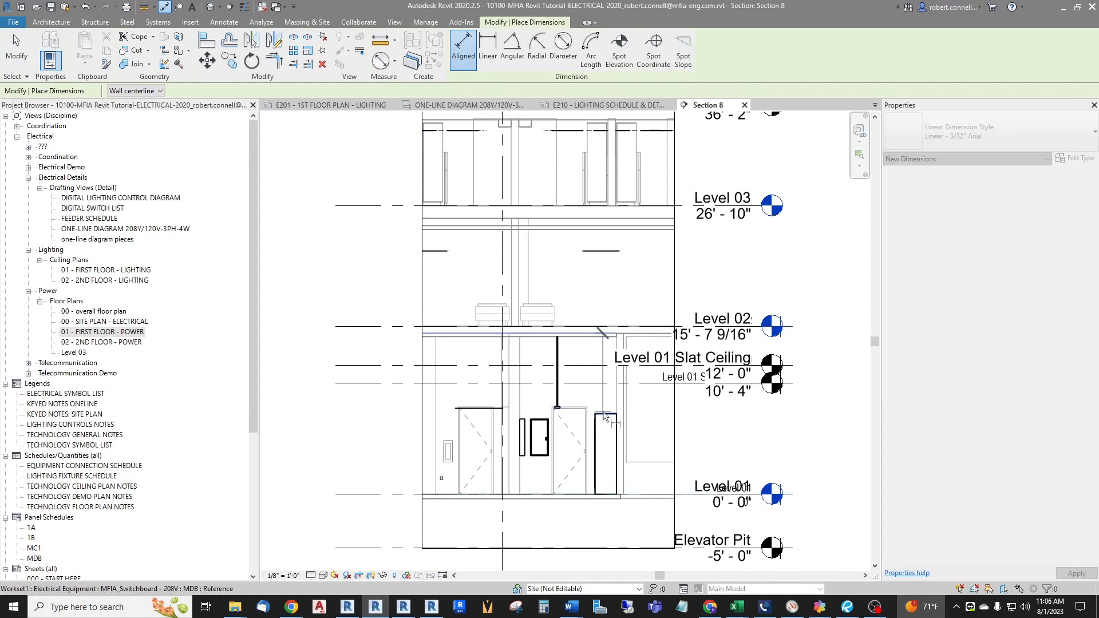
left_click(594, 331)
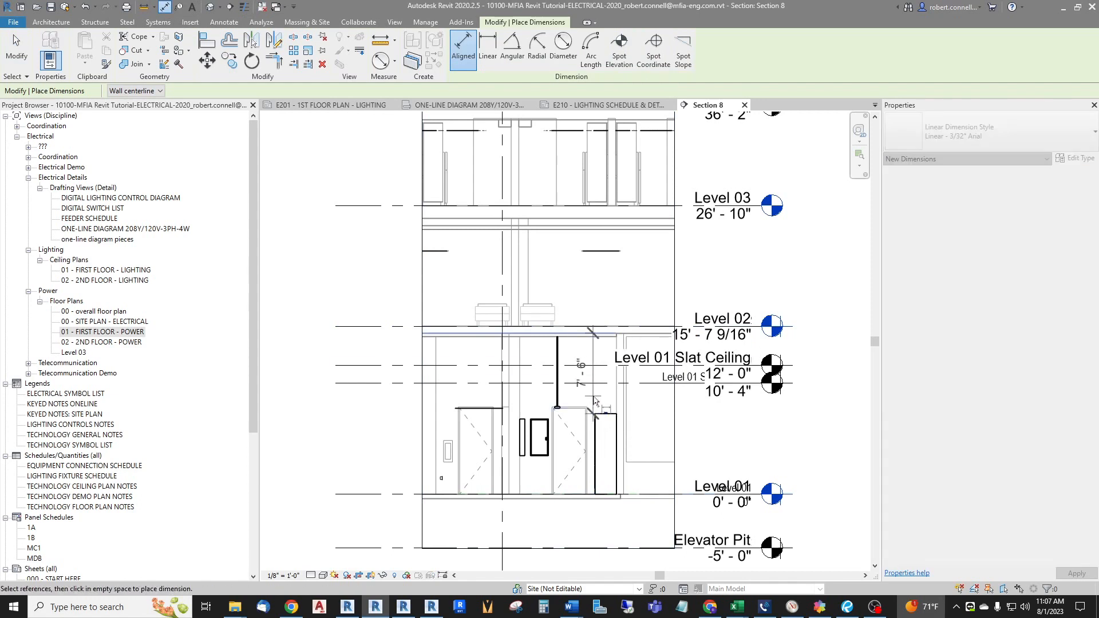
left_click(593, 395)
key("Escape")
key("Escape")
scroll(622, 400, "down", 4)
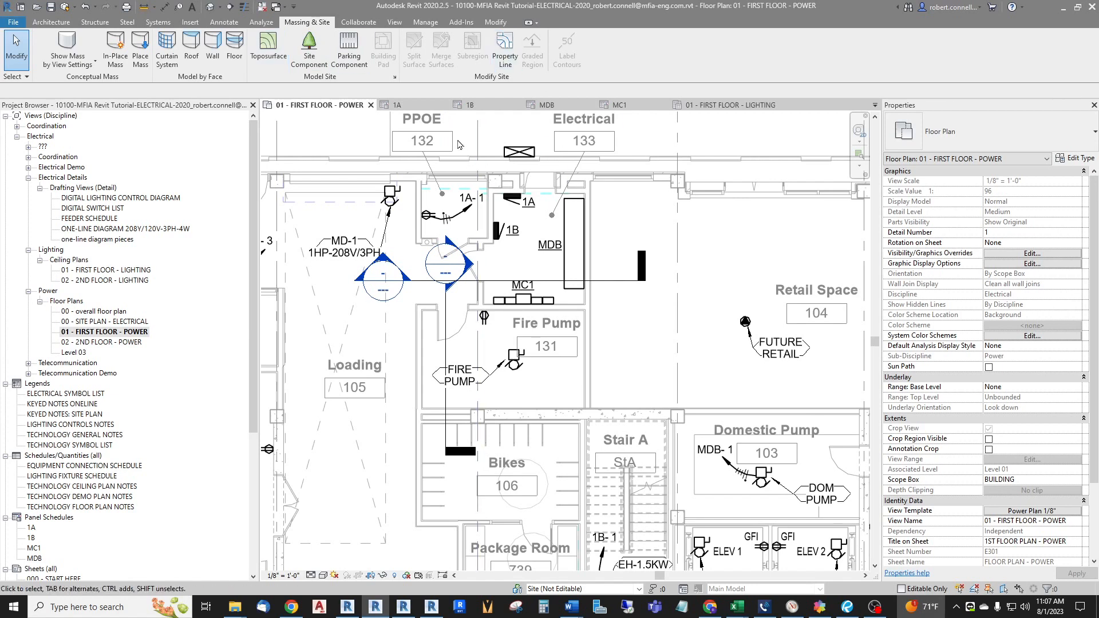
In the first floor power plan, select the Electrical room's equipment and show it in a 3D view cropped by a selection box.
left_click_drag(459, 139, 618, 345)
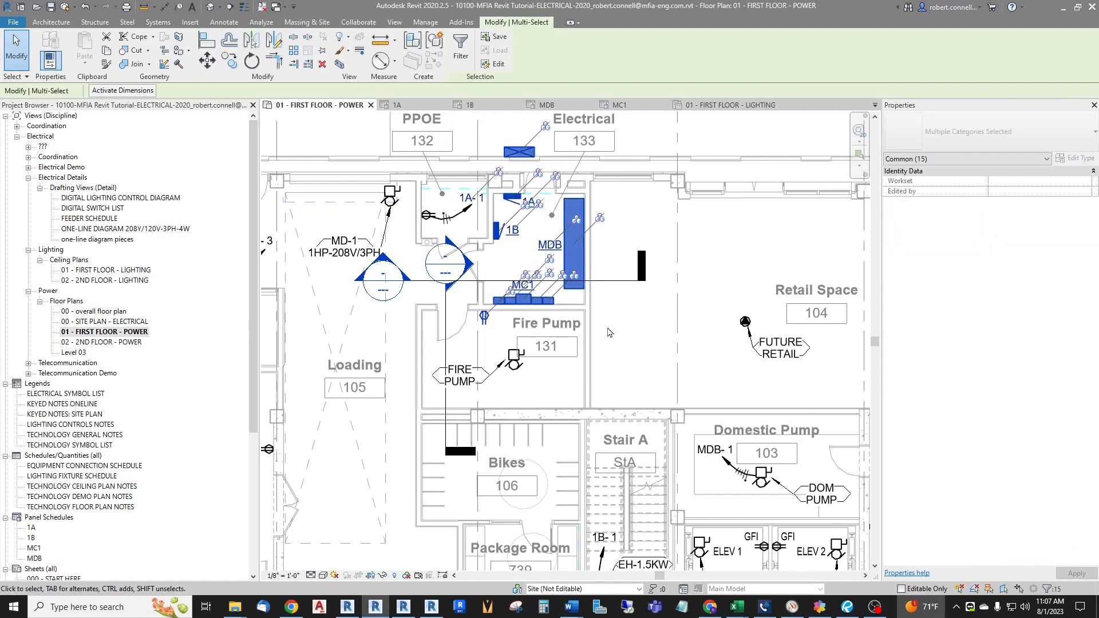
left_click(340, 65)
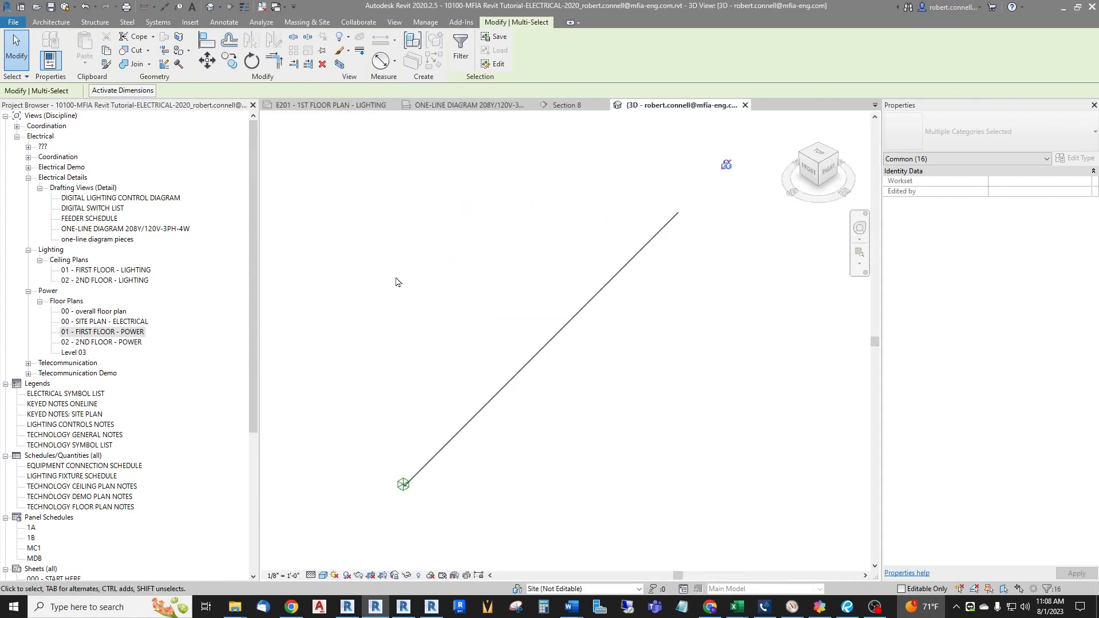
scroll(401, 484, "up", 3)
scroll(399, 488, "up", 6)
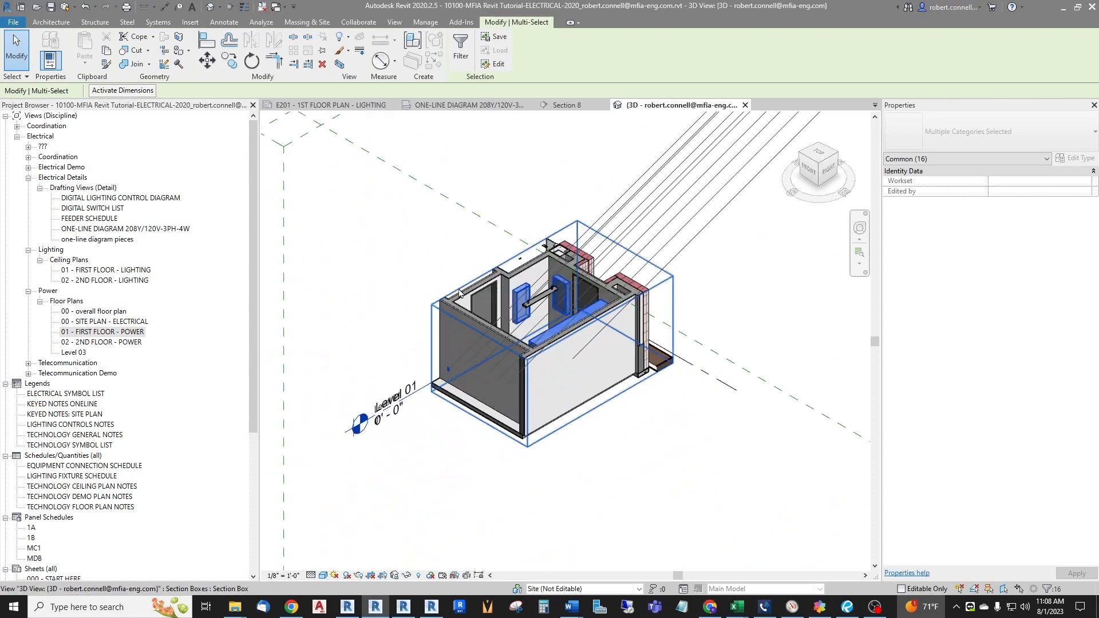
Pull two adjacent side faces of the 3D section box inward to cut away the walls and expose the electrical room's interior.
left_click(457, 290)
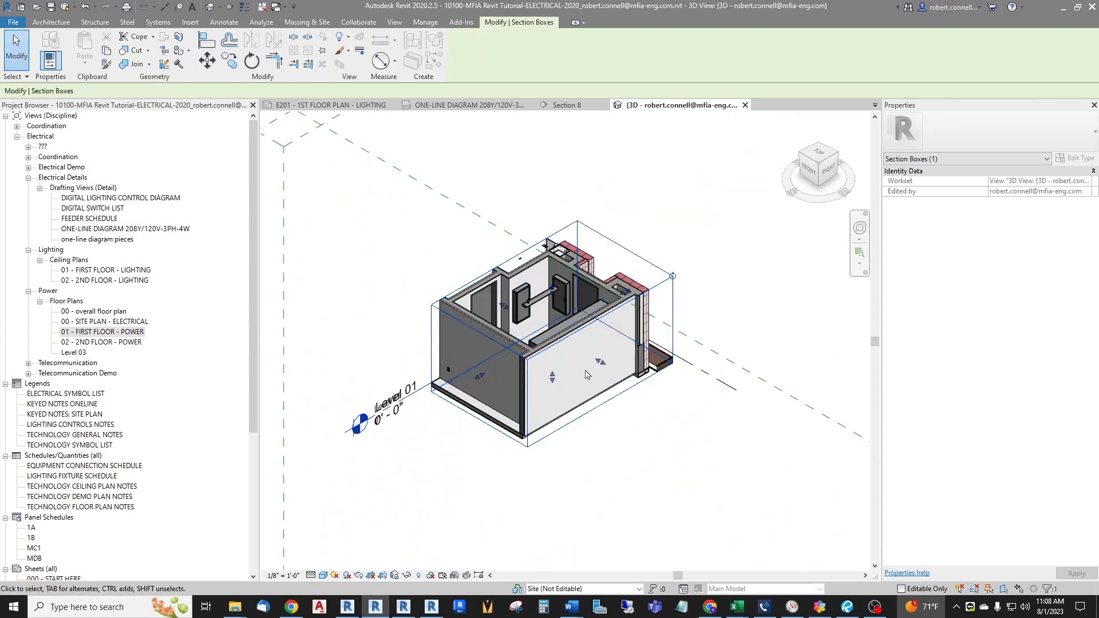
scroll(588, 375, "up", 3)
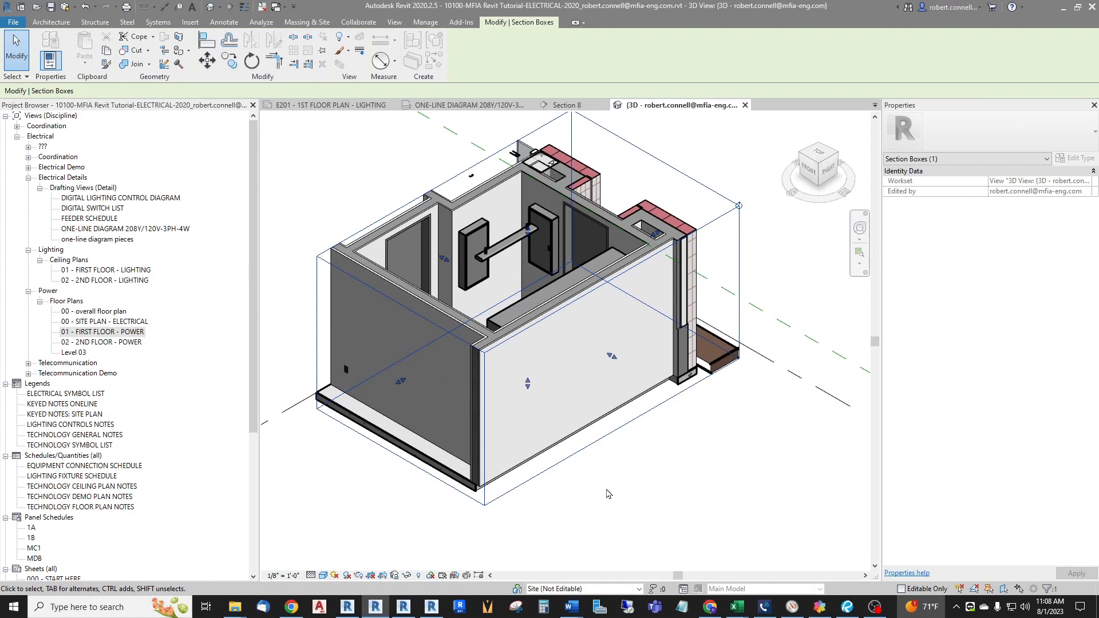
scroll(628, 473, "down", 1)
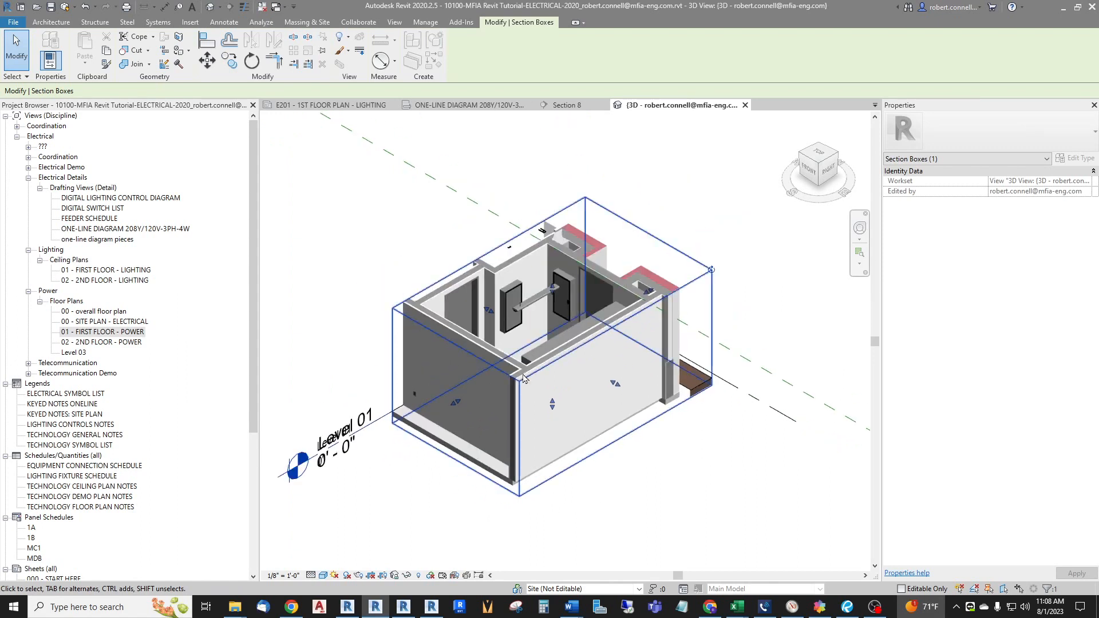
left_click_drag(457, 403, 509, 370)
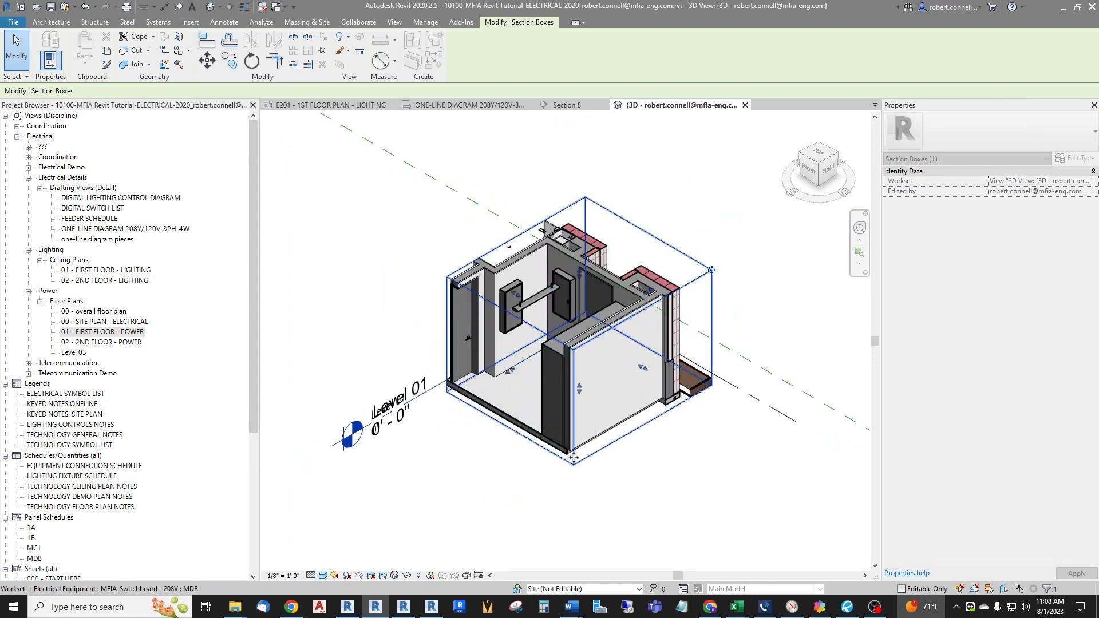
left_click_drag(642, 367, 622, 356)
left_click(675, 335)
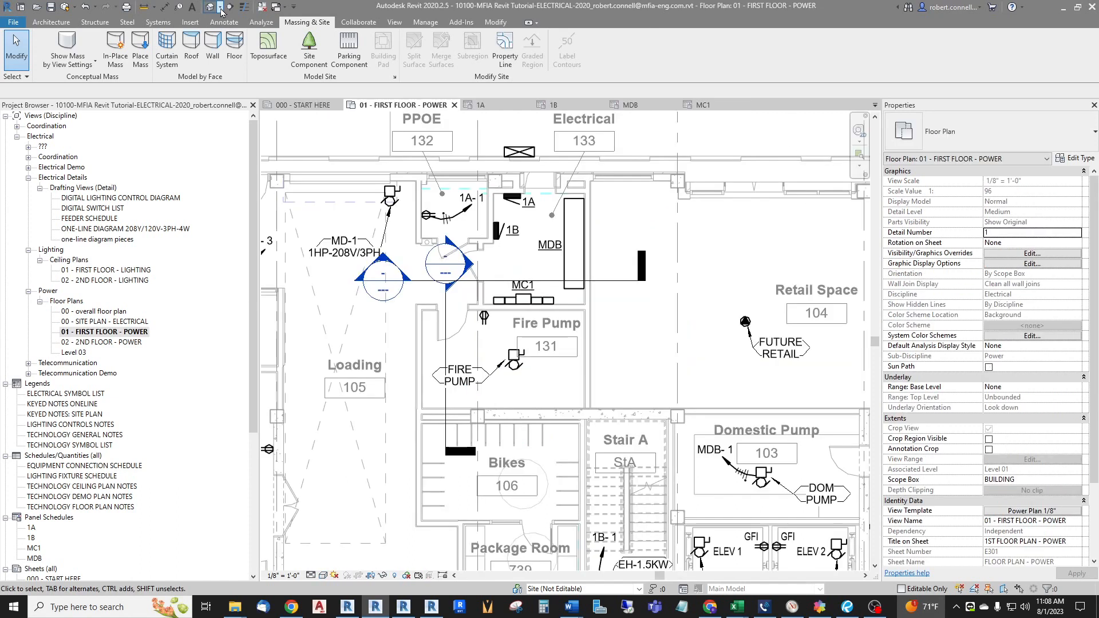
Create a perspective camera view from inside Electrical room 133 aimed toward the Retail Space, and adjust its viewing direction.
left_click(221, 10)
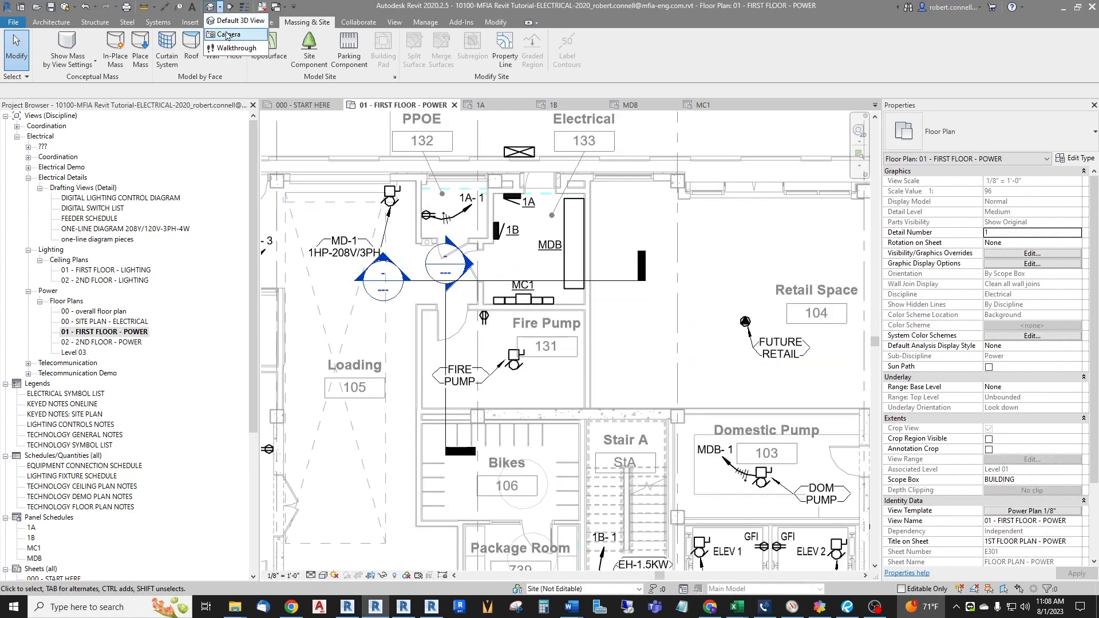
left_click(229, 33)
left_click(501, 211)
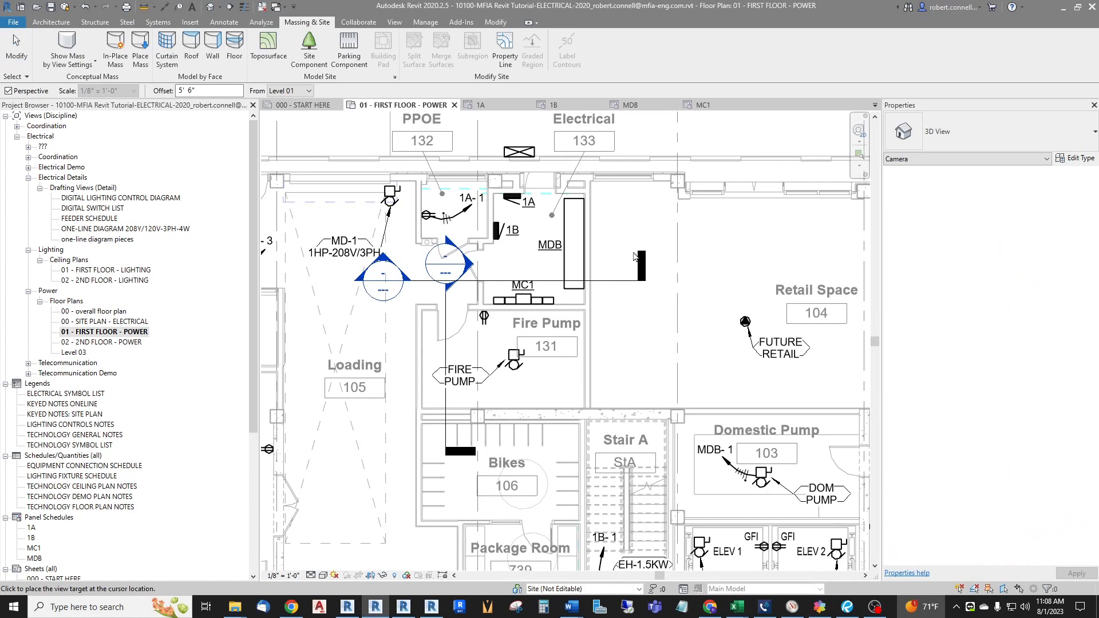
left_click(634, 256)
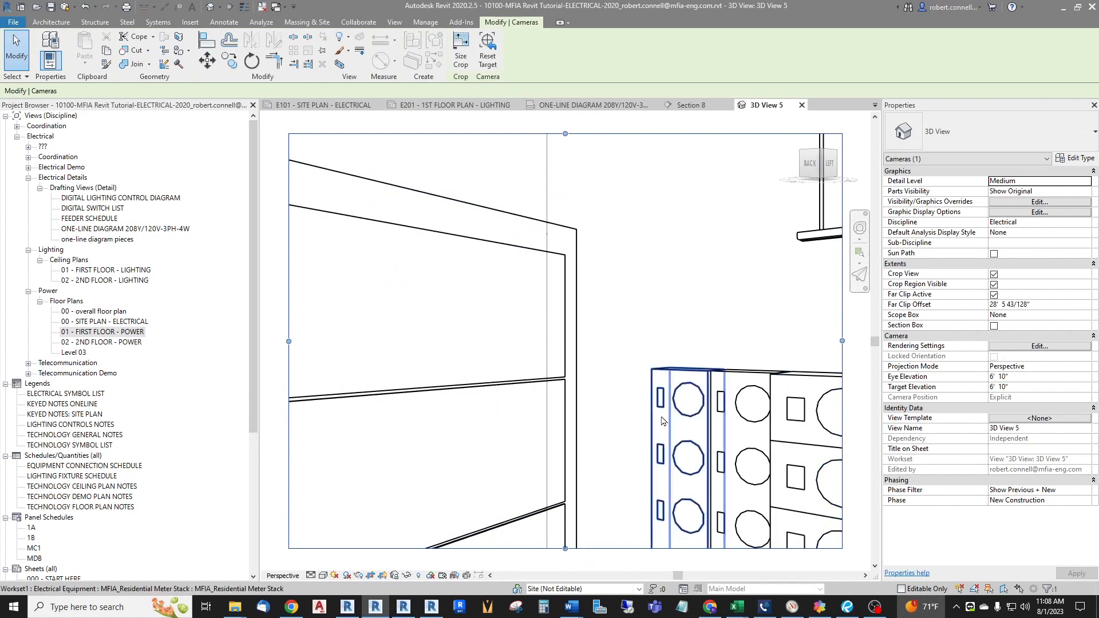
scroll(500, 308, "down", 3)
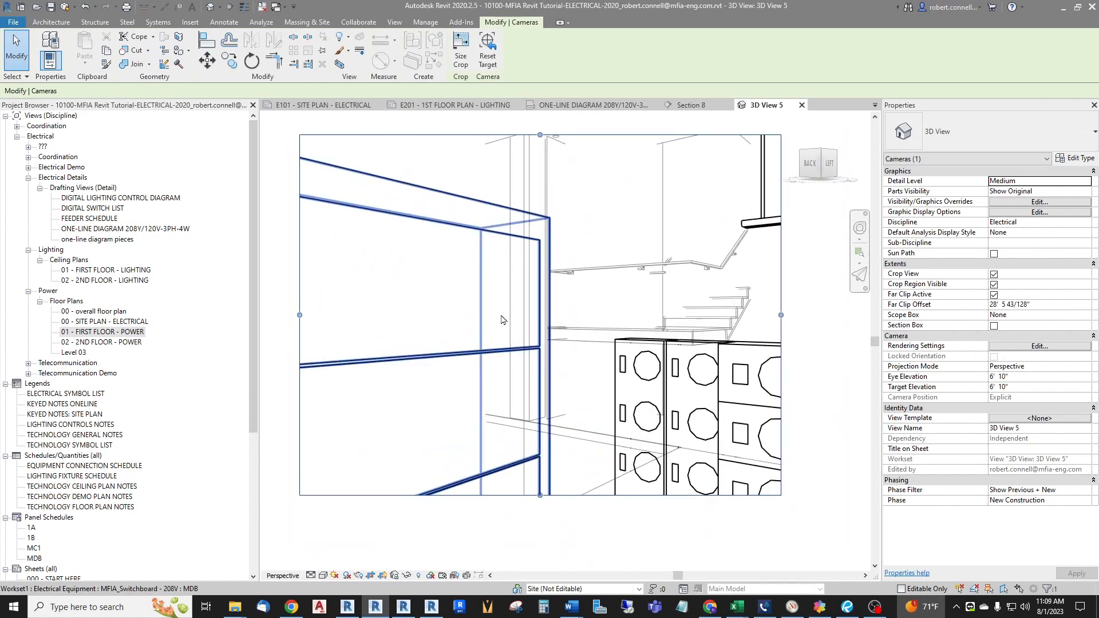
scroll(502, 319, "up", 4)
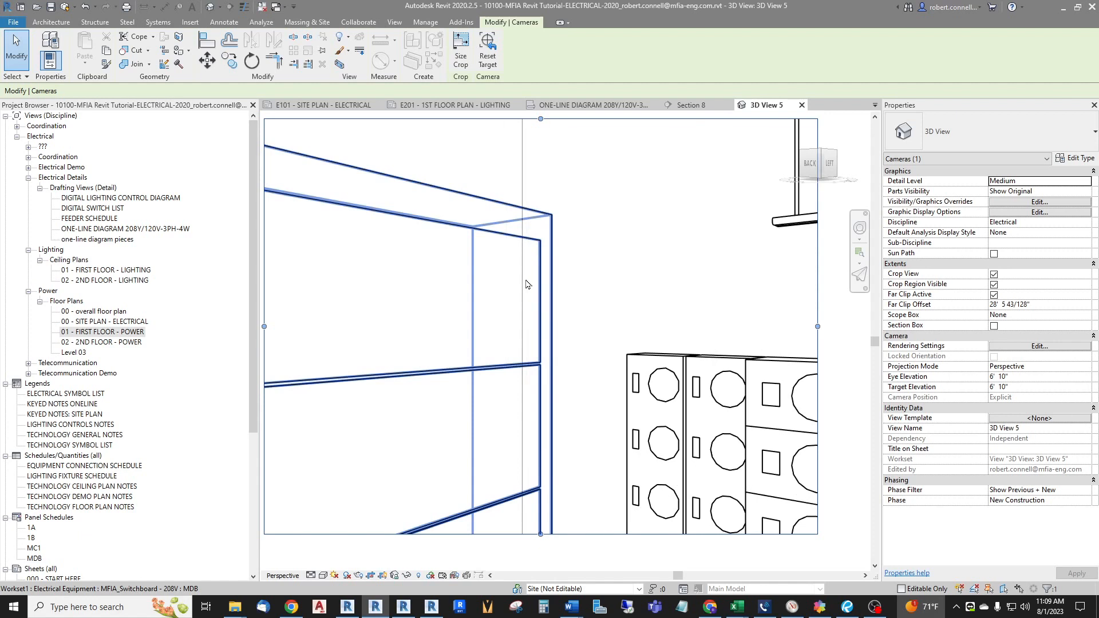
key("shift+w")
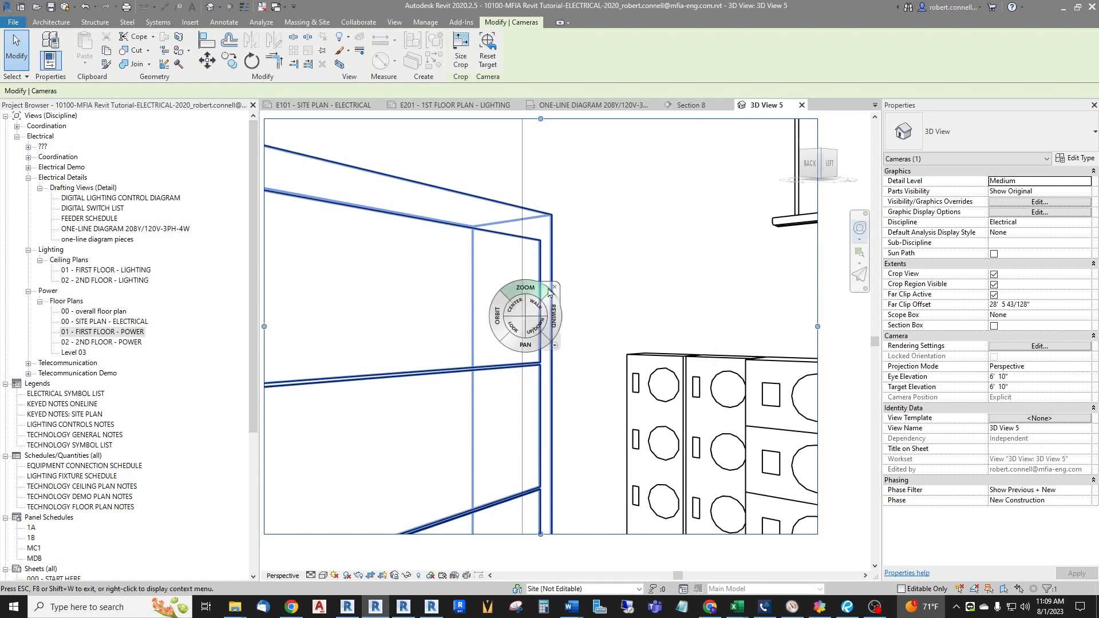
left_click_drag(514, 328, 550, 295)
key("Escape")
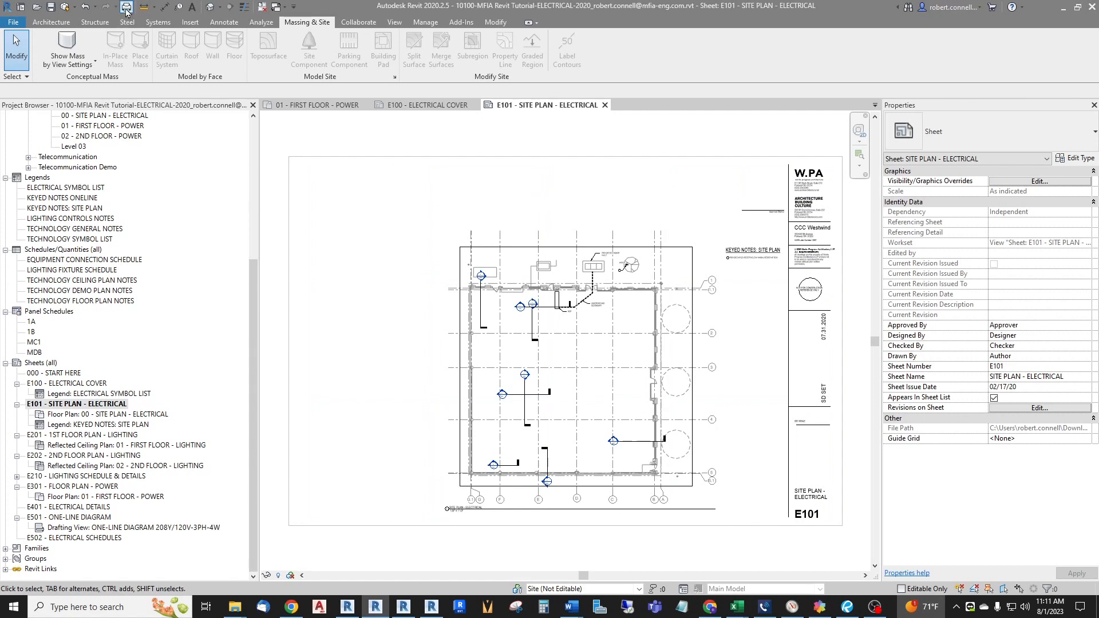
Set the print range to selected sheets, listing sheets only without views, and include every sheet from E100 through E502, leaving out 000 - START HERE.
left_click(126, 8)
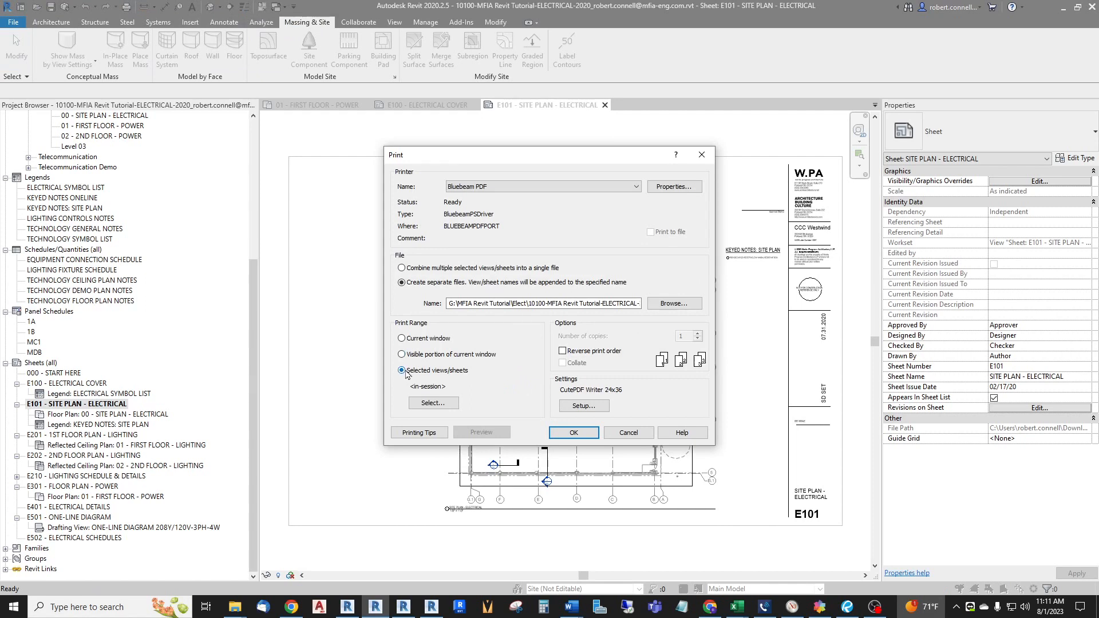
left_click(432, 403)
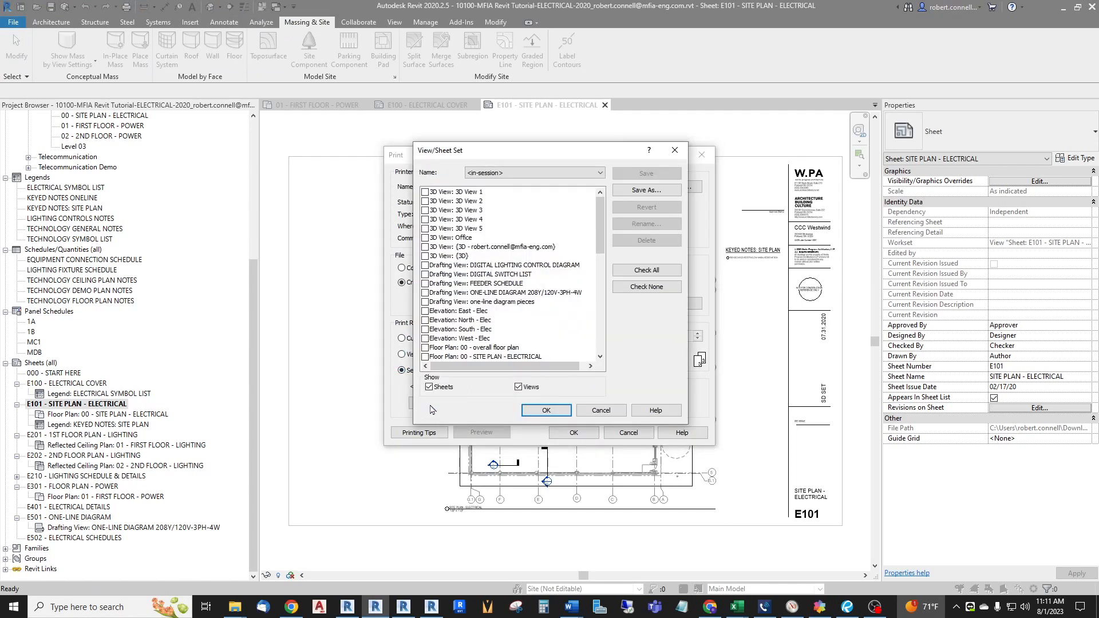
left_click(520, 389)
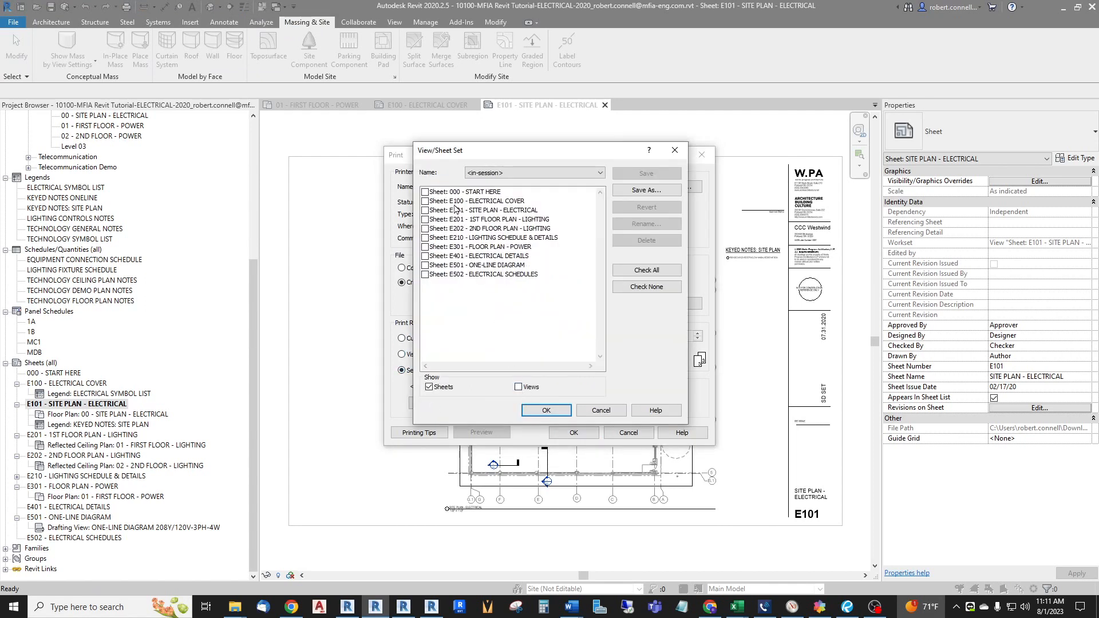
left_click(425, 201)
left_click(426, 210)
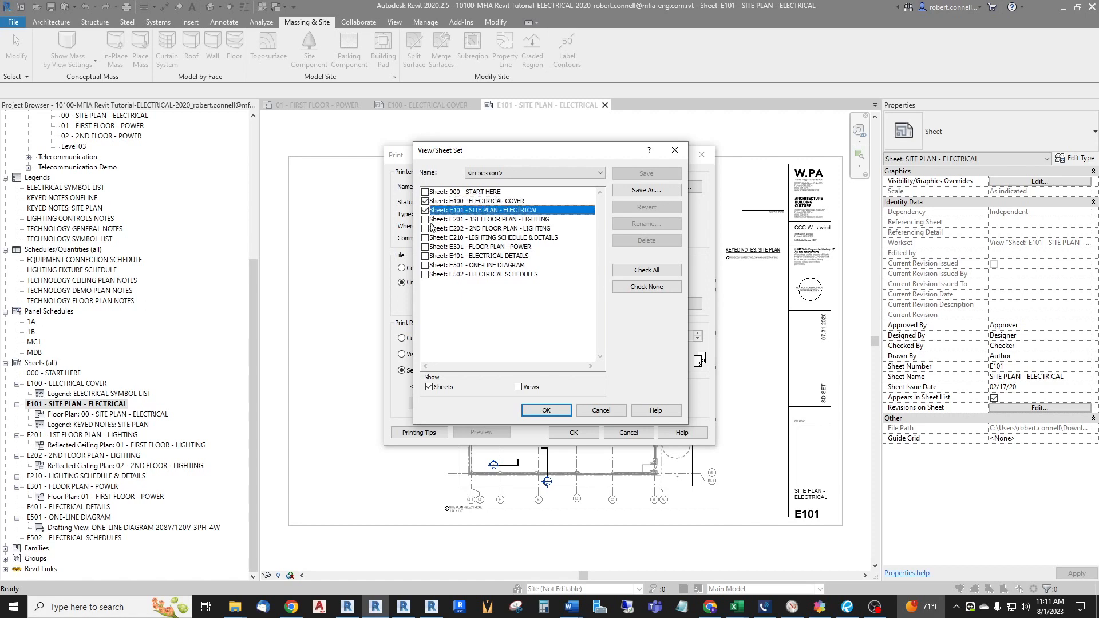
left_click(426, 219)
left_click(425, 229)
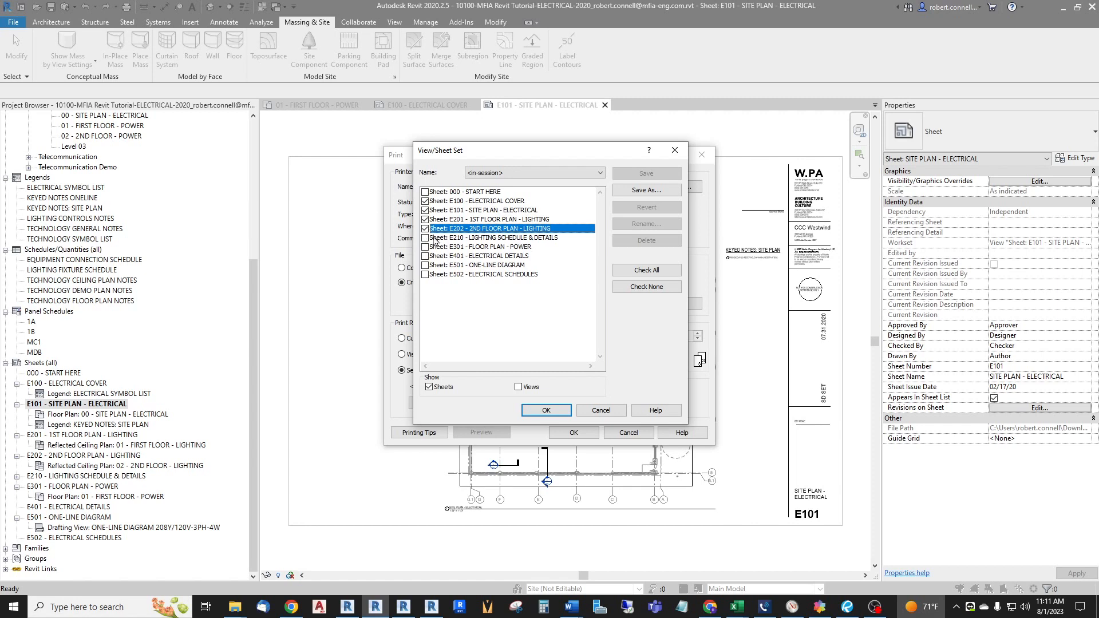
left_click(431, 239)
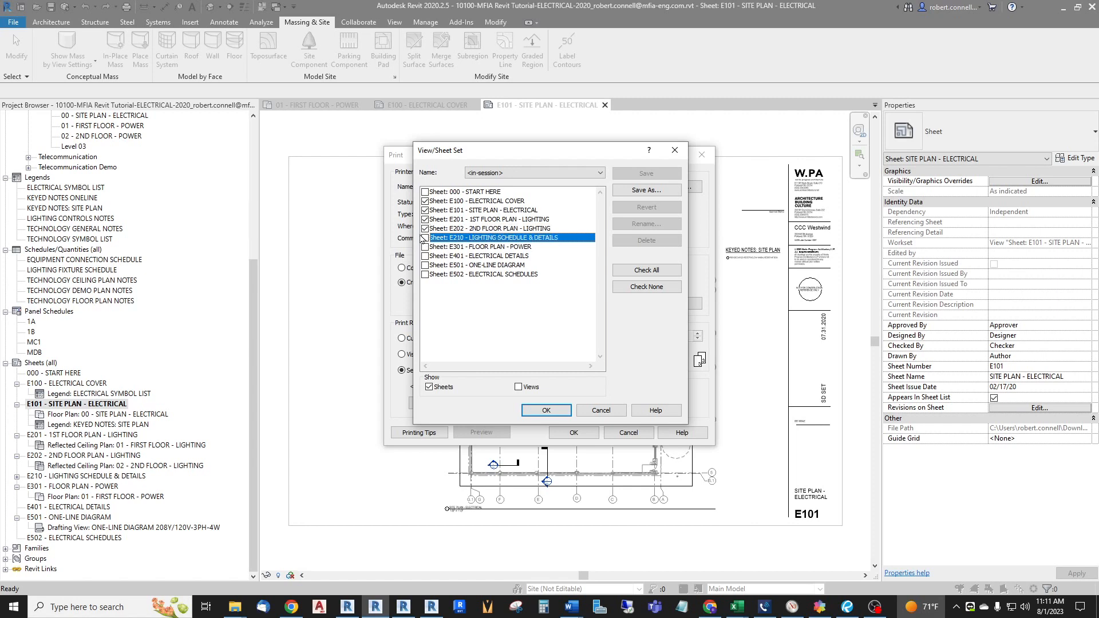
left_click(426, 247)
left_click(426, 256)
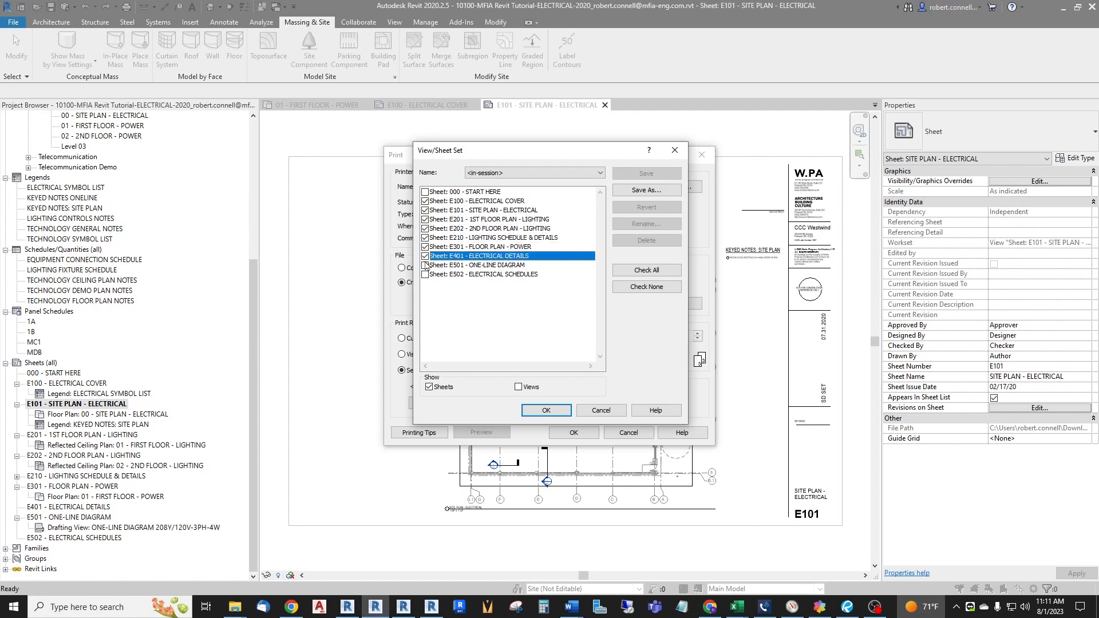
left_click(425, 265)
left_click(425, 274)
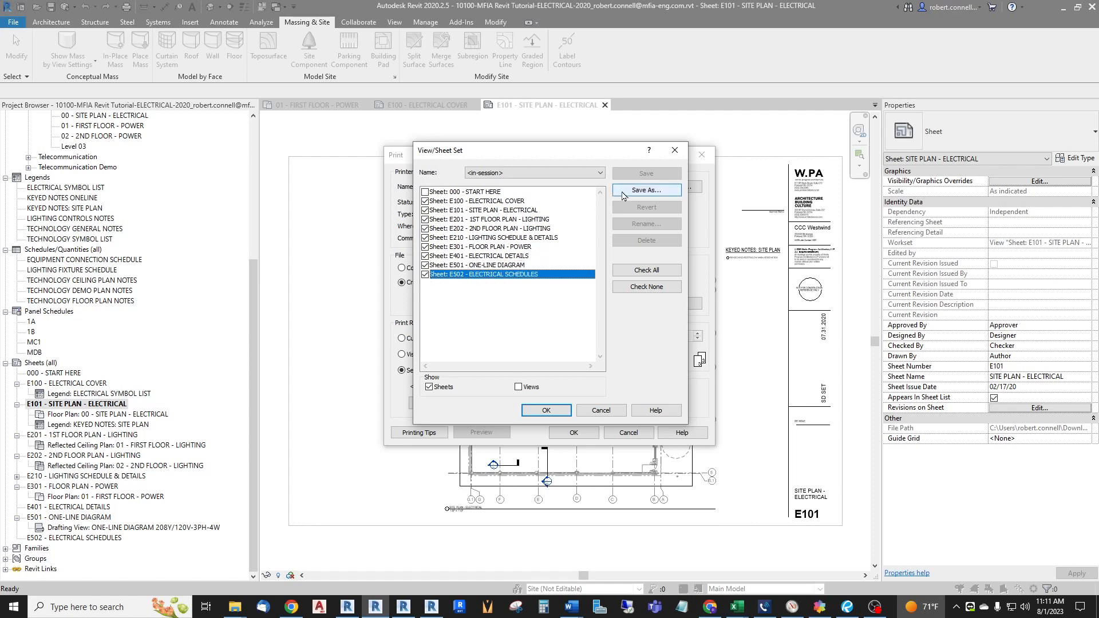
Save the chosen sheets as a view/sheet set named ELECTRICAL SET and use it as the print range.
left_click(640, 193)
type("EL")
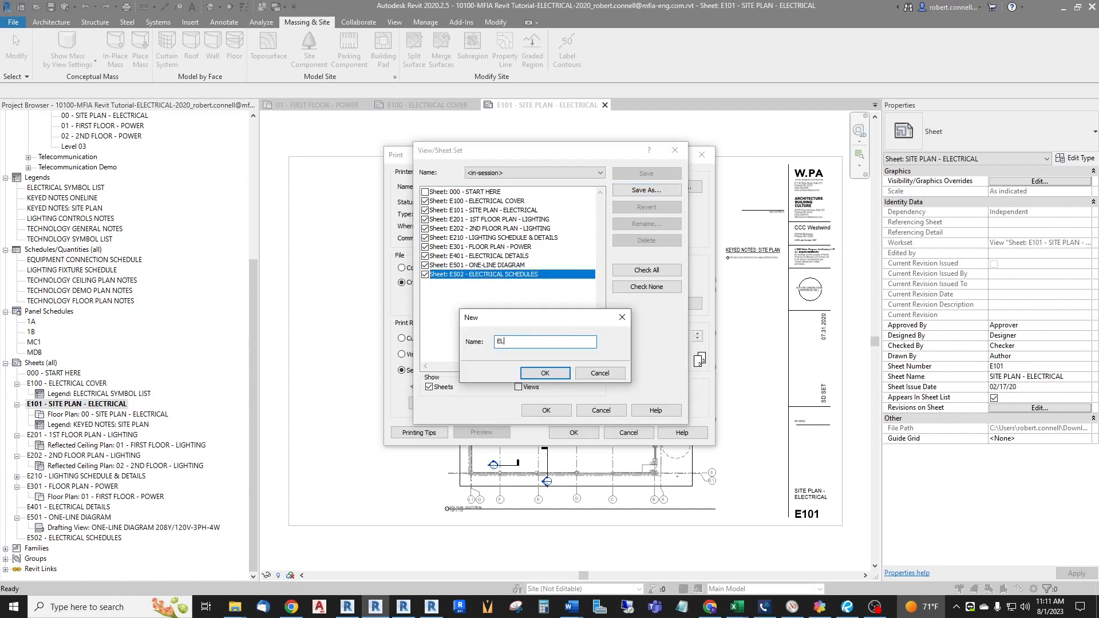
type("ECTRICAL SET")
key("Return")
left_click(546, 410)
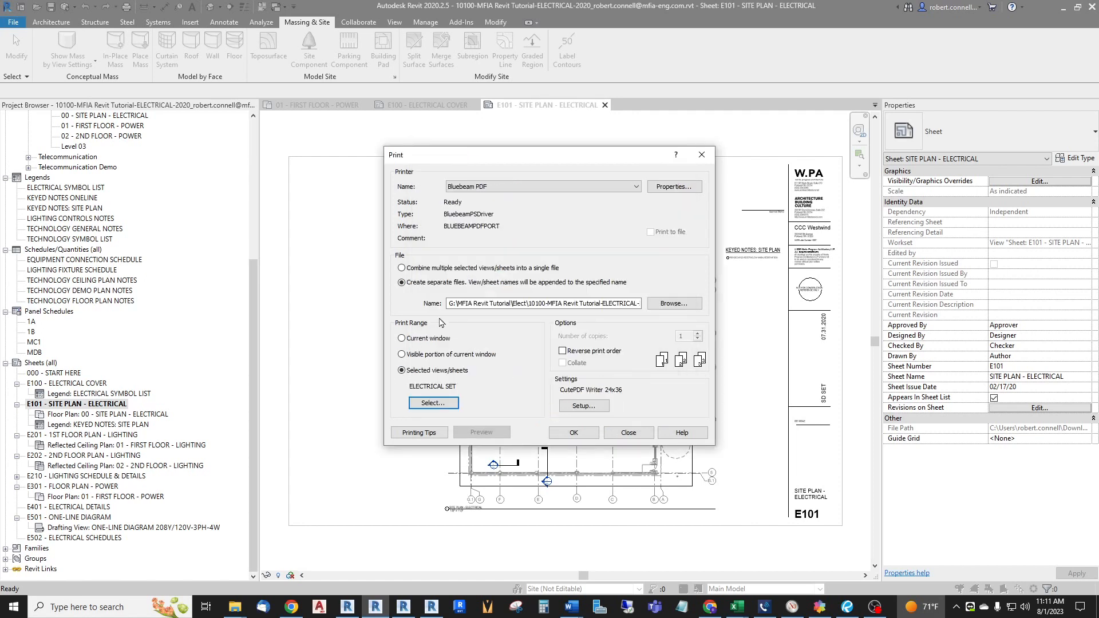
Combine the selected sheets into a single file and print them with Bluebeam PDF.
left_click(402, 268)
left_click(585, 431)
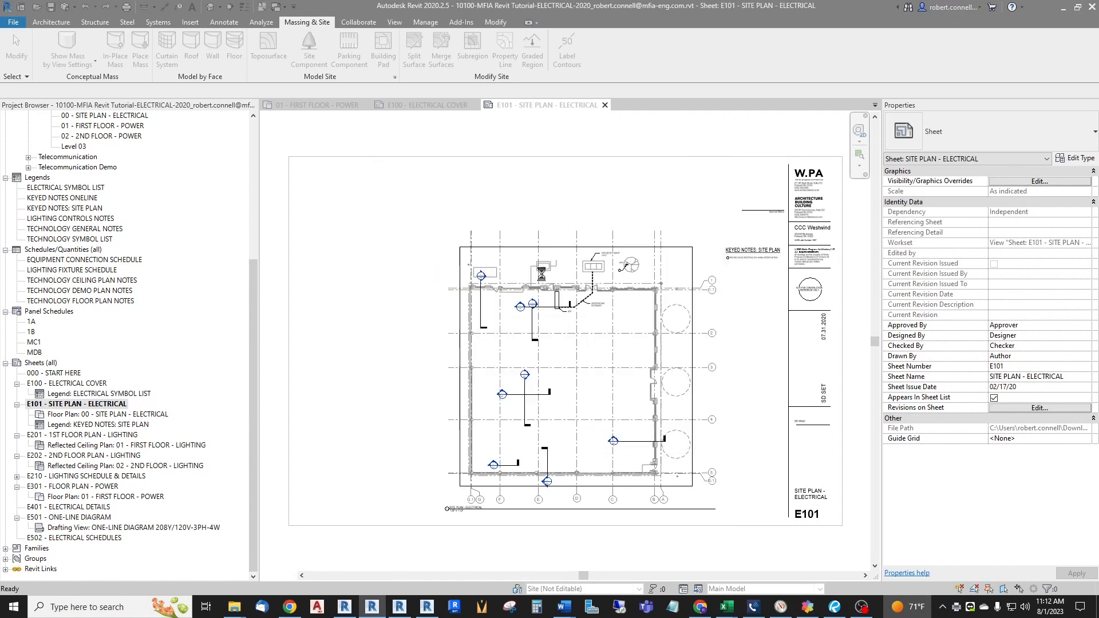